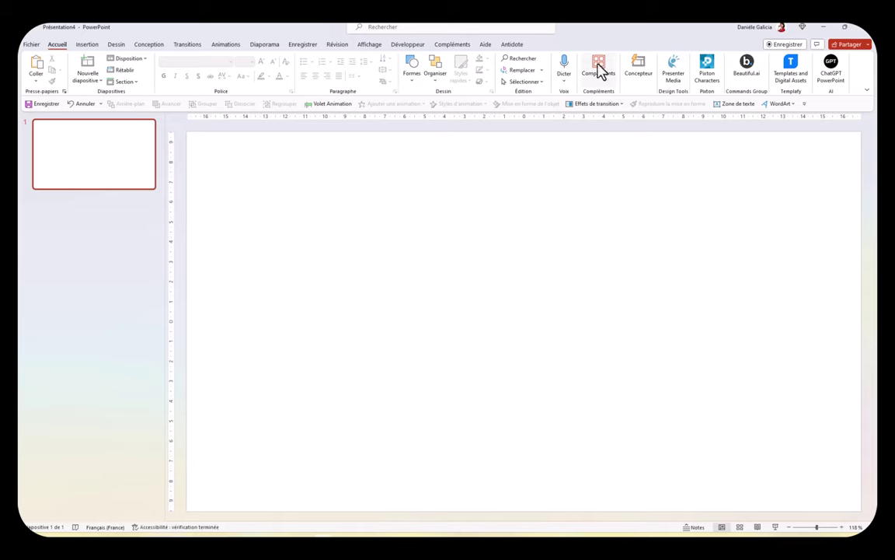
Launch the ChatGPT for PowerPoint add-in from the Compléments list under Mes compléments
click(602, 72)
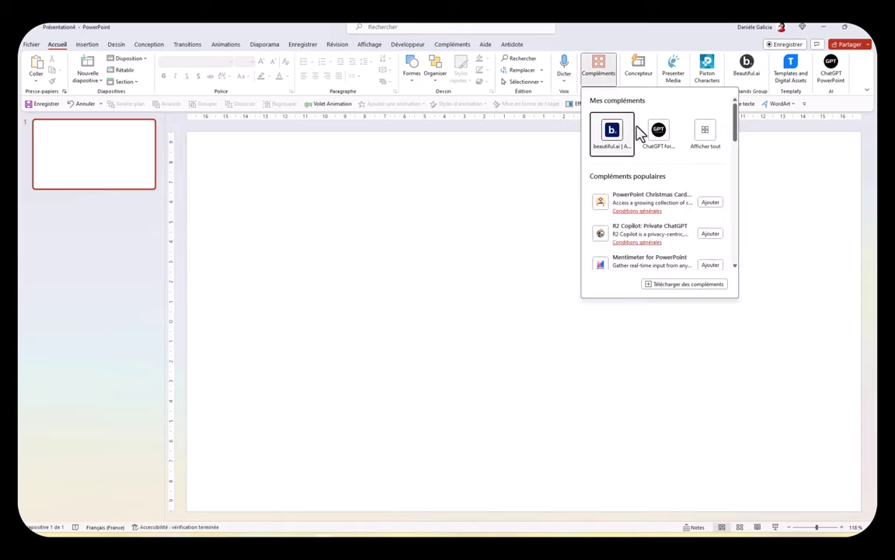
scroll(657, 201, down, 1)
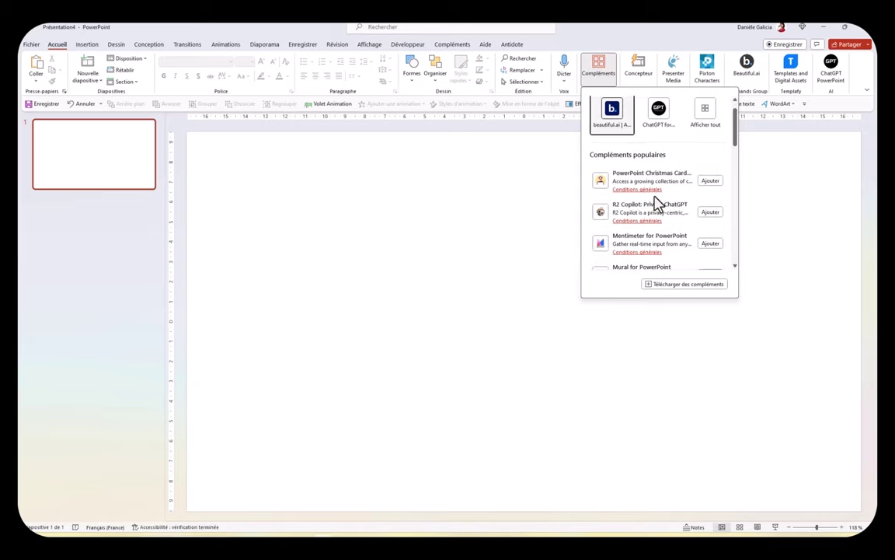
scroll(657, 204, down, 2)
scroll(657, 206, down, 1)
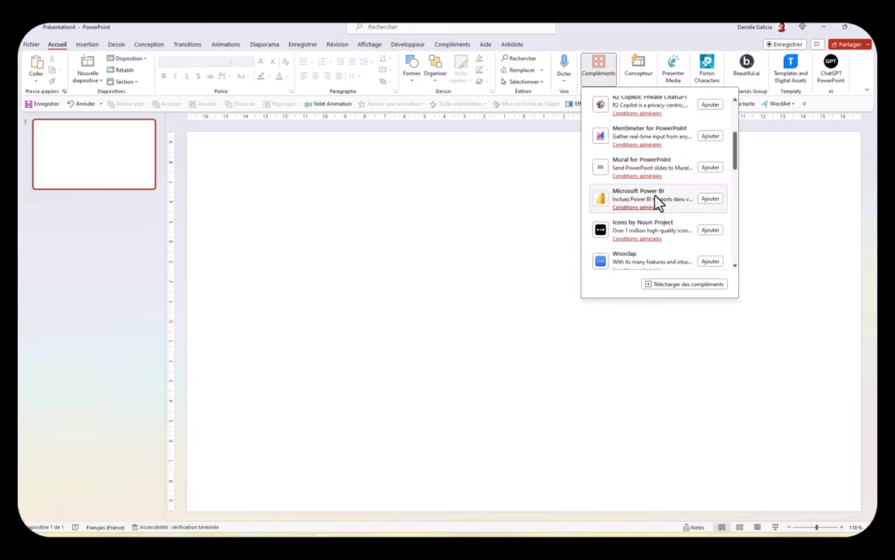
scroll(659, 210, down, 3)
scroll(662, 217, up, 2)
scroll(668, 225, up, 2)
scroll(671, 225, up, 2)
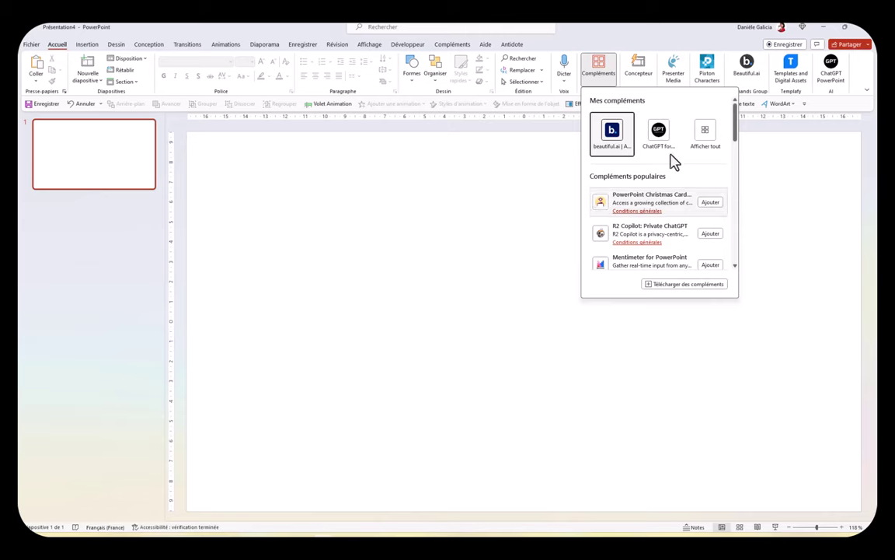
click(659, 137)
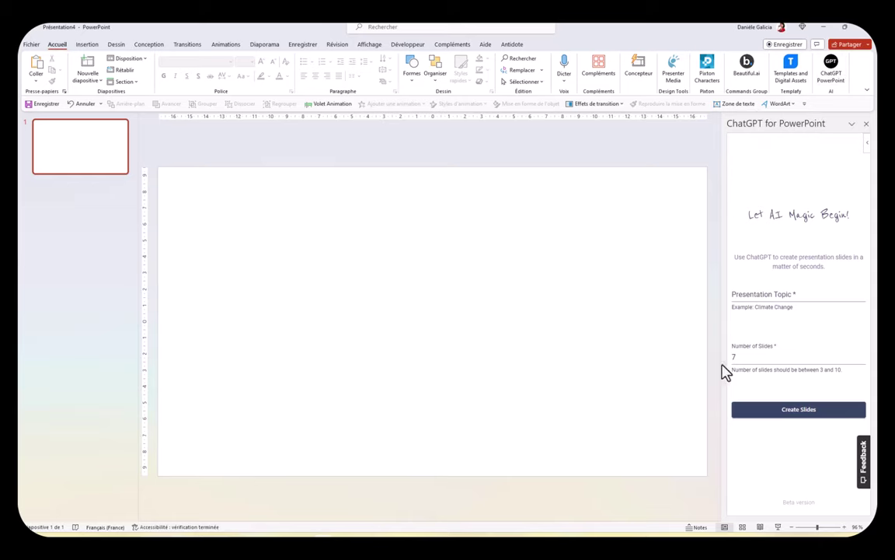
Fill the topic with the saved 2023 resolutions question, set 10 slides, and create the slides
click(744, 294)
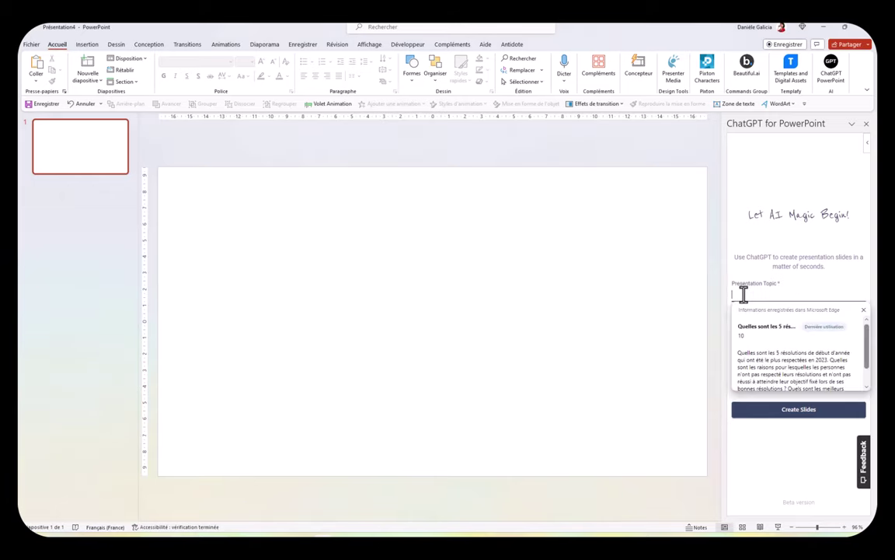
scroll(803, 358, down, 1)
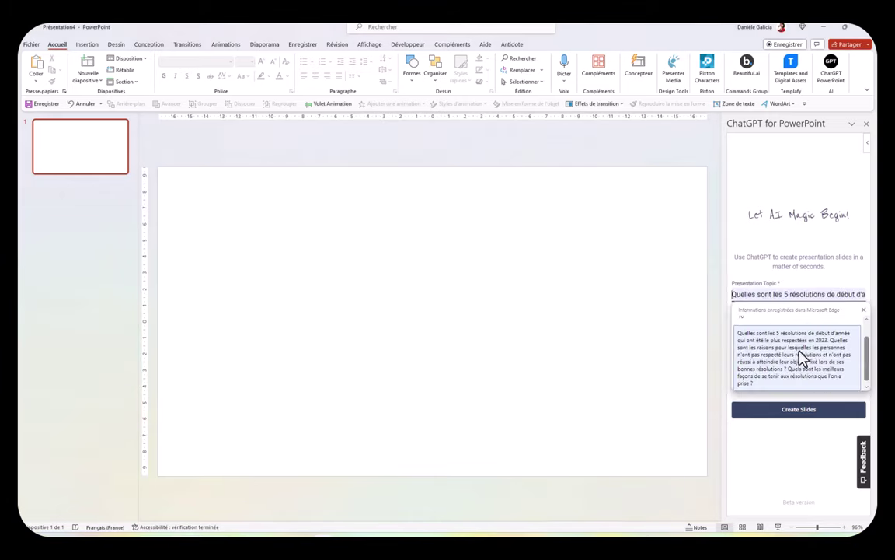
click(803, 357)
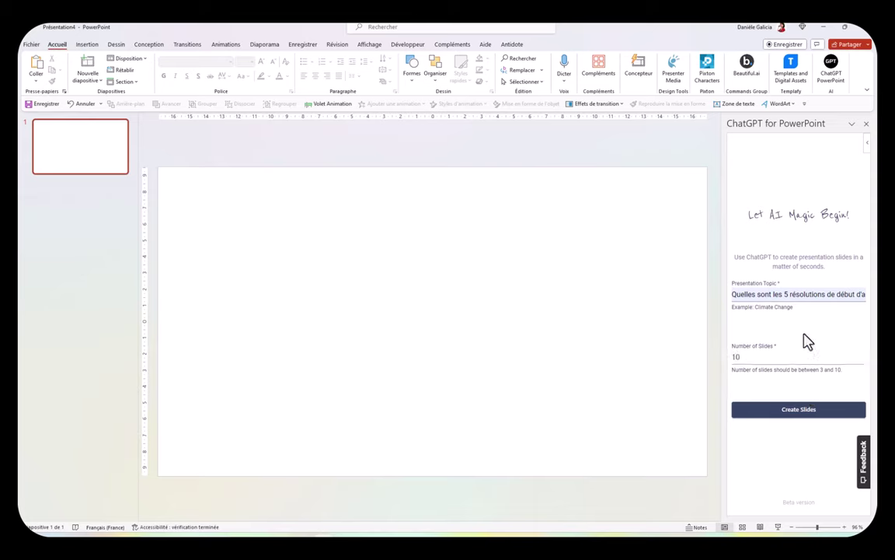
click(844, 362)
click(768, 295)
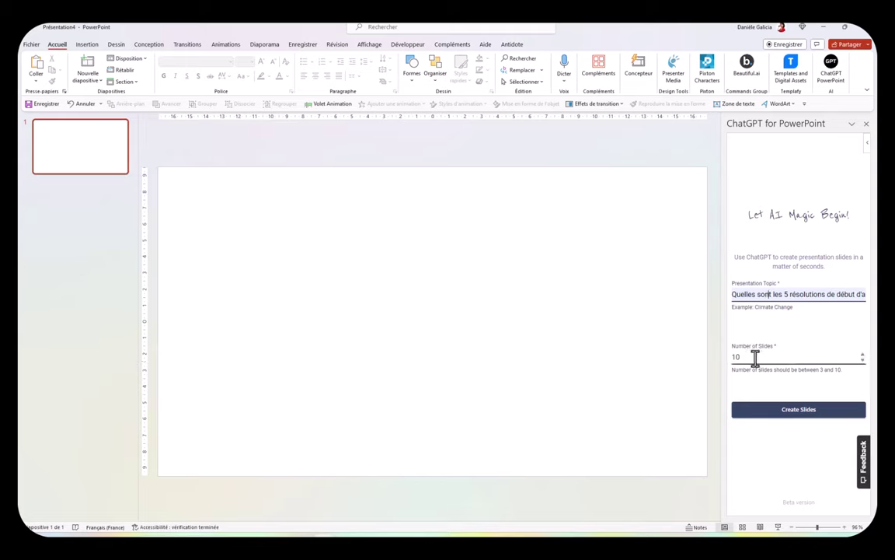
click(807, 420)
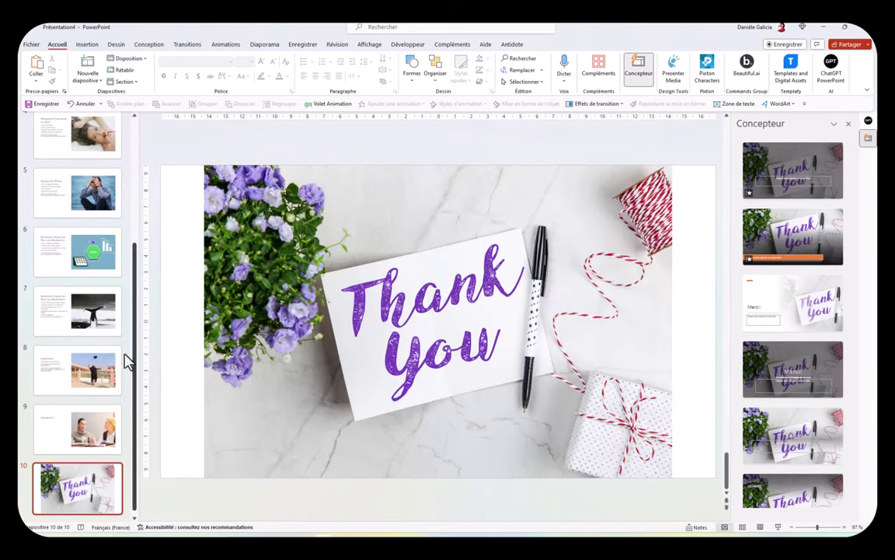
Select slide 1, 'Résolutions de Début d'Année', dated 1/1/2024
scroll(87, 332, up, 3)
scroll(83, 293, up, 3)
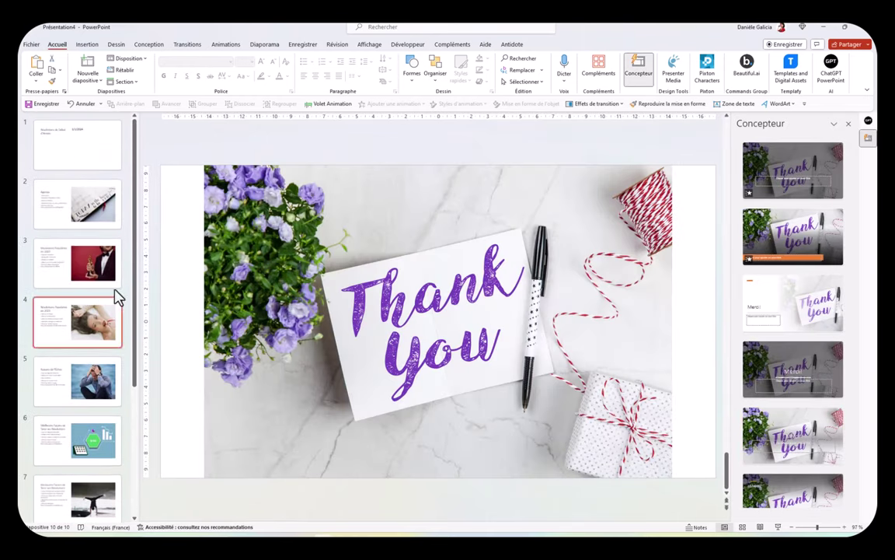
click(95, 151)
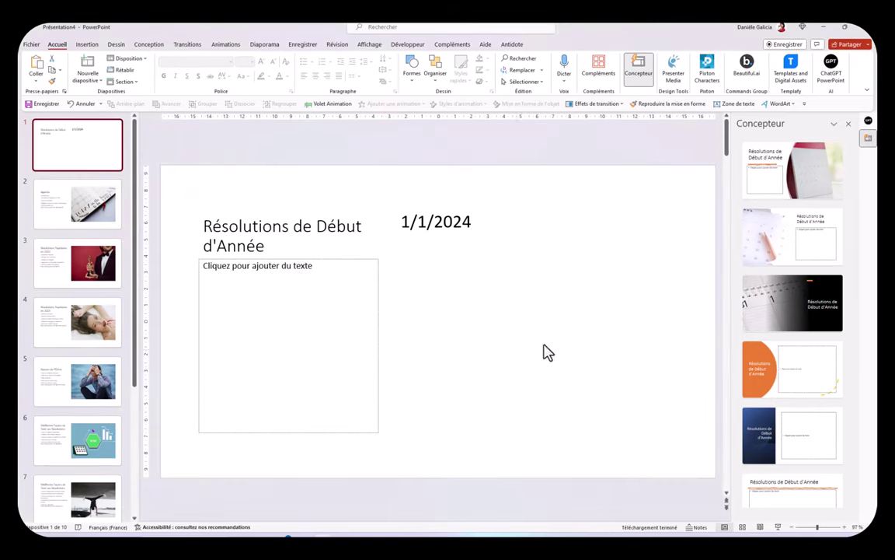
Give the title slide the pencil-on-calendar Designer layout, then go to the Agenda slide
click(804, 165)
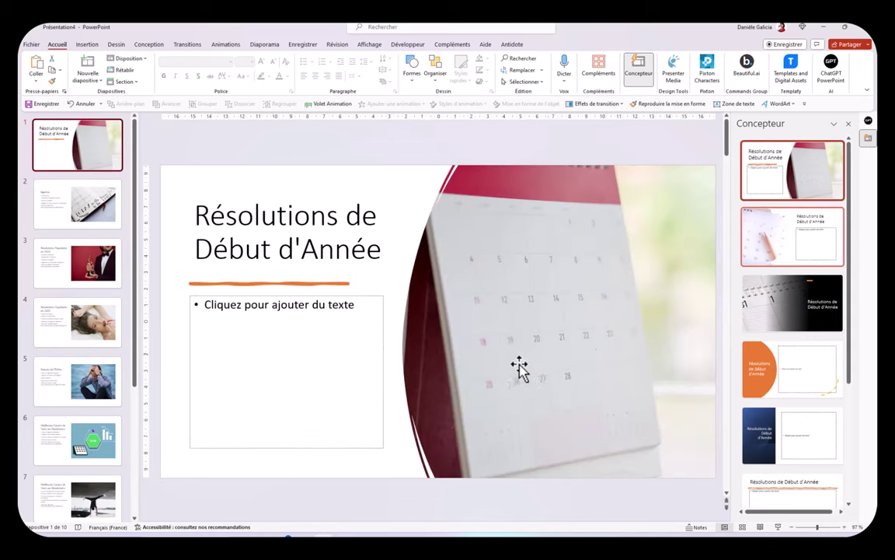
click(815, 246)
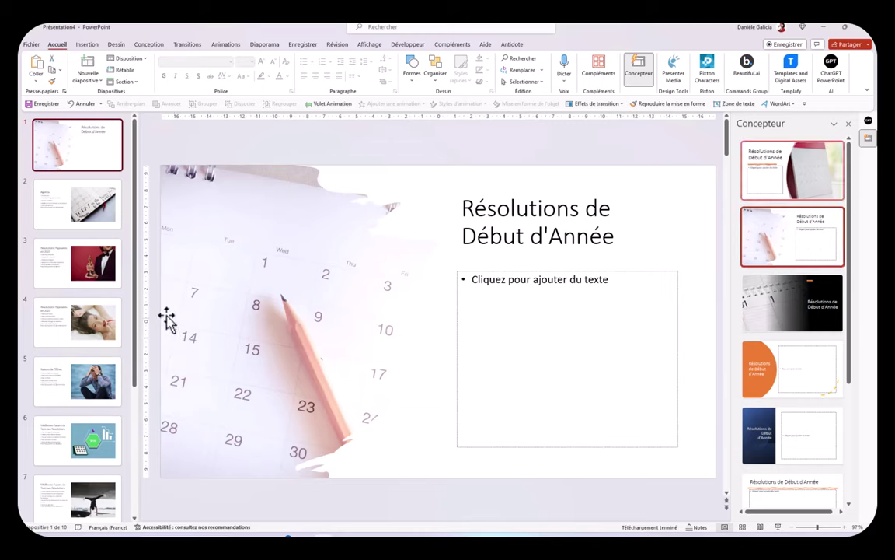
click(58, 208)
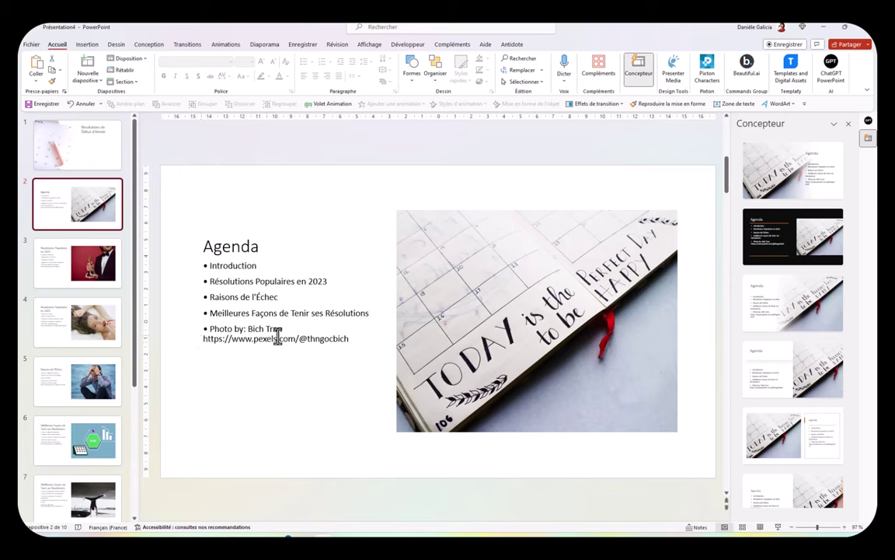
Link the Agenda slide's calendar photo to the photographer's pexels.com page
right_click(603, 388)
click(200, 340)
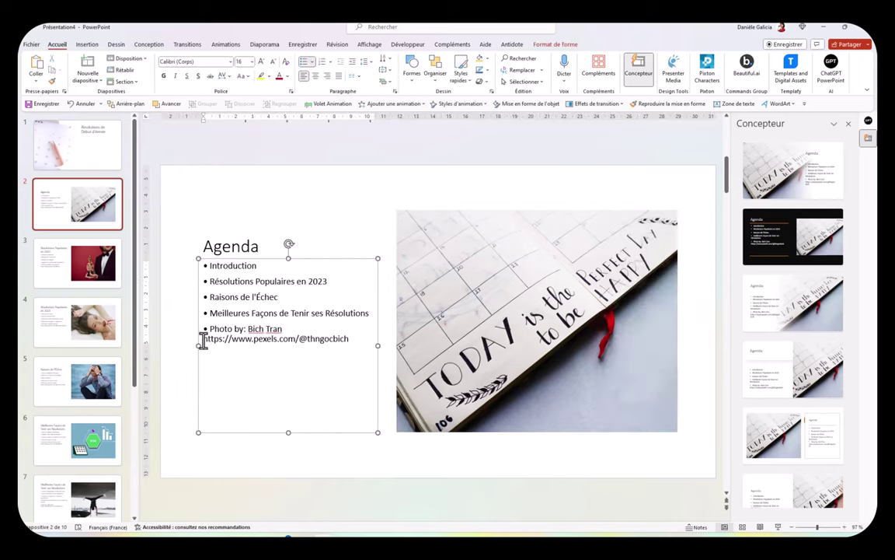
drag(200, 340, 330, 344)
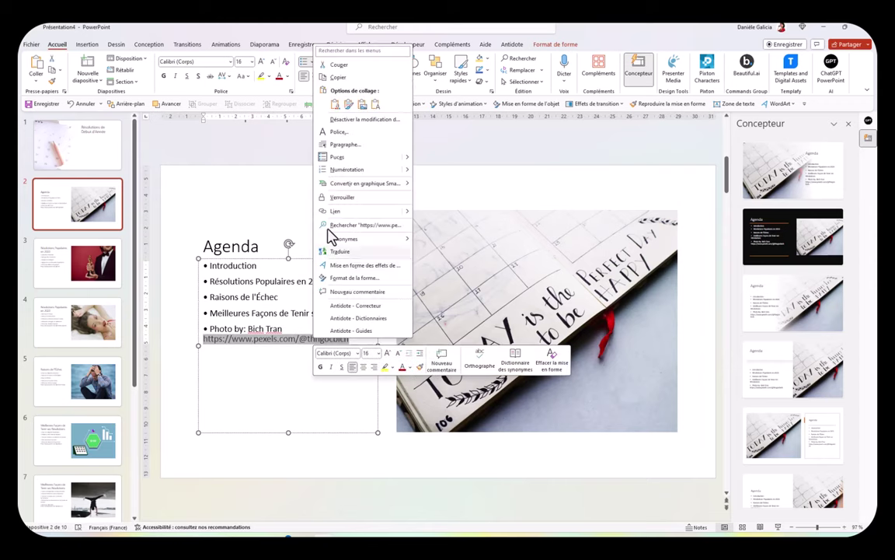
click(330, 234)
click(635, 419)
right_click(636, 419)
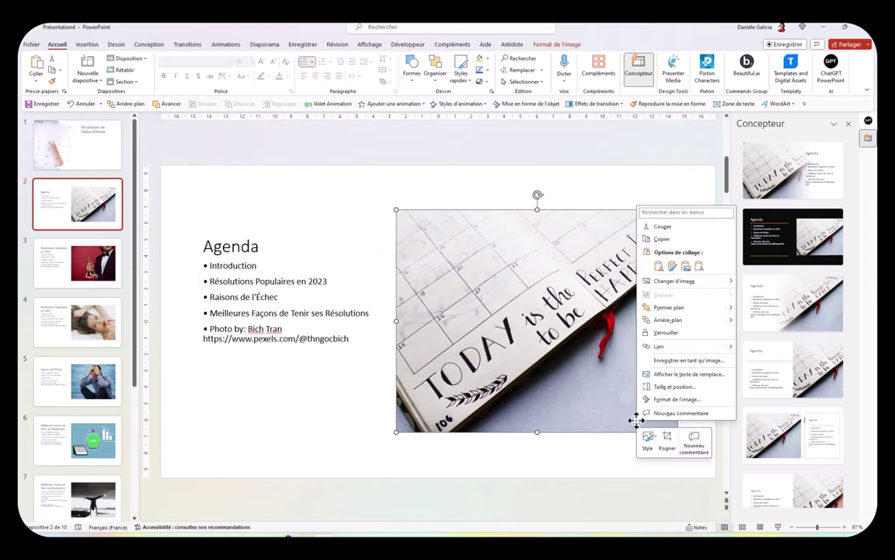
click(680, 356)
click(386, 317)
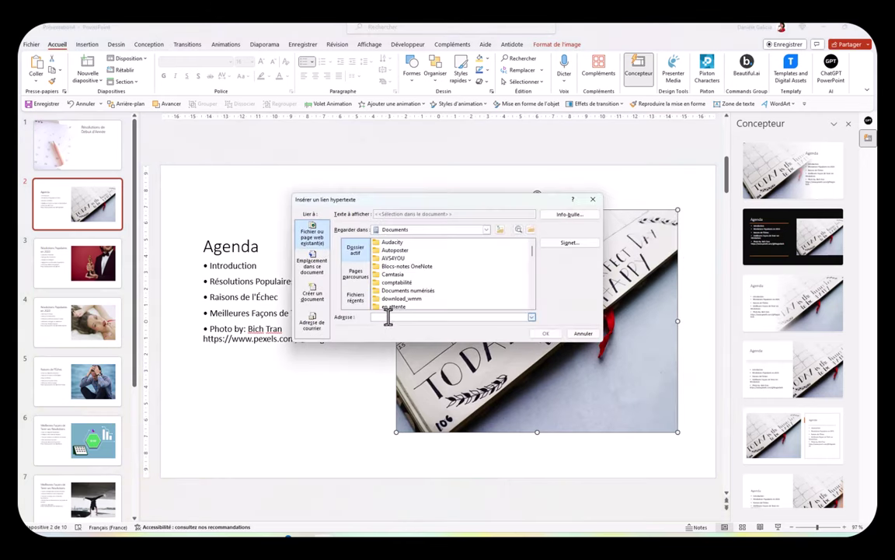
key(ctrl+v)
click(545, 332)
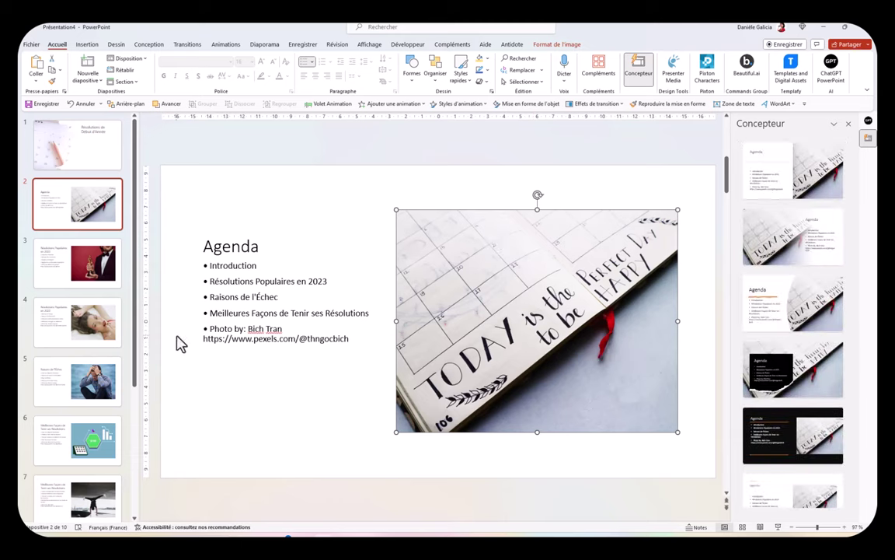
Delete the Photo by and URL credit lines from the Agenda bullet list
click(201, 330)
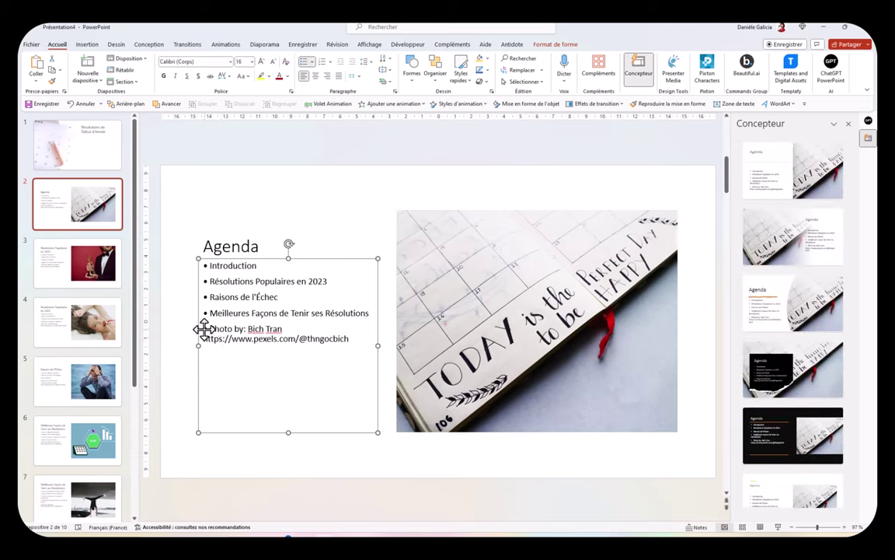
click(356, 340)
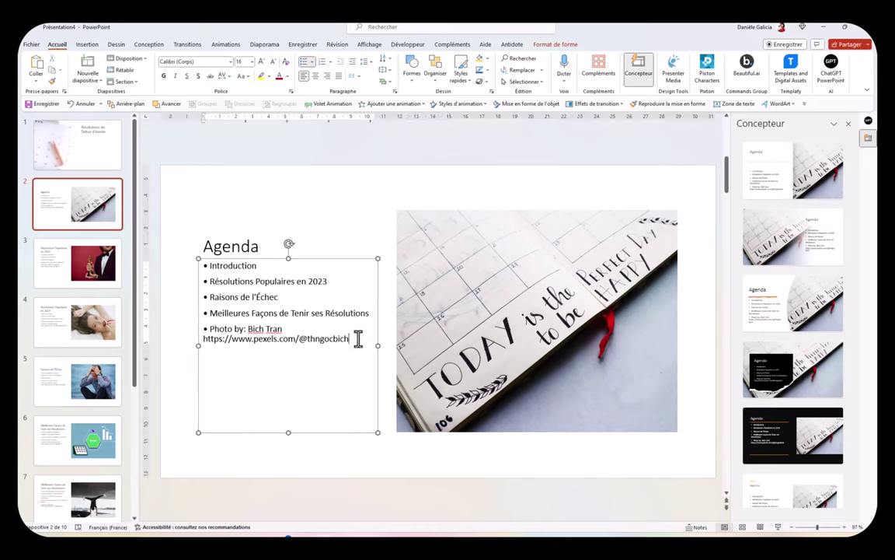
drag(357, 340, 192, 334)
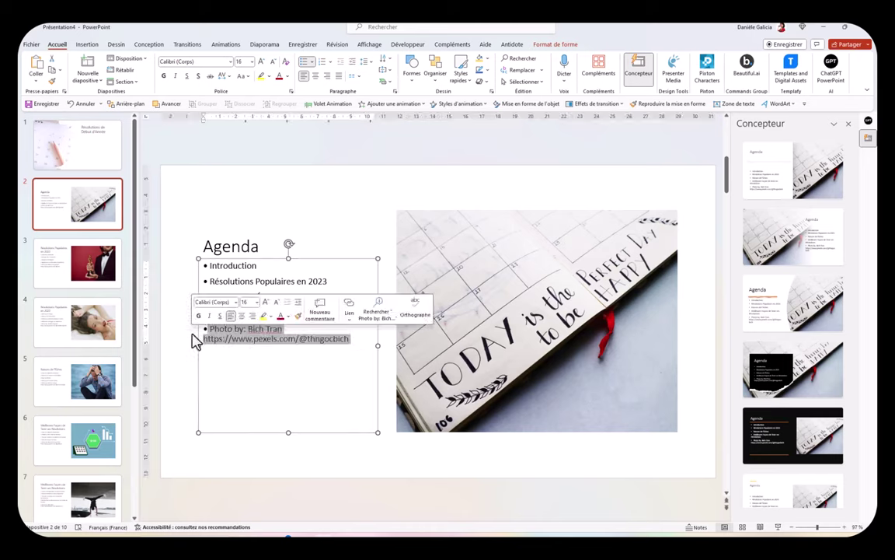
key(Delete)
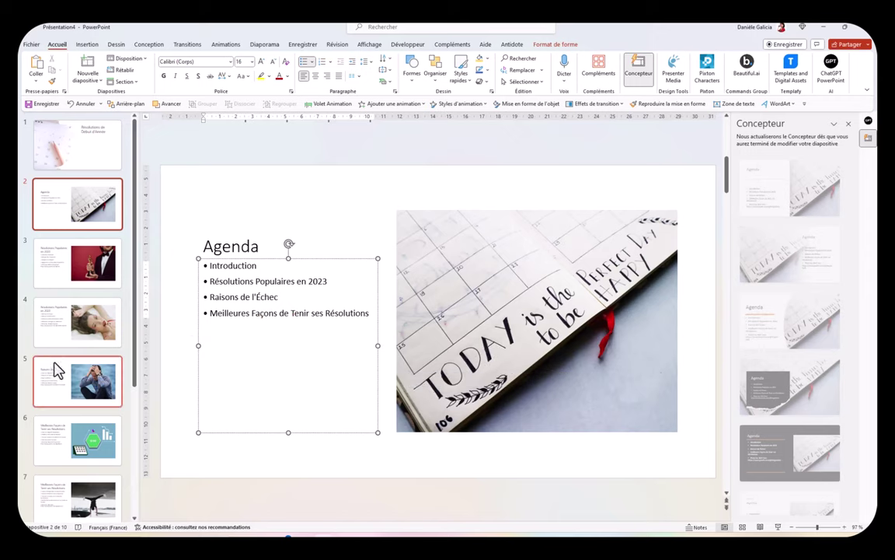
Review slides 3 to 10 of Présentation4, through to the Thank You slide
click(62, 280)
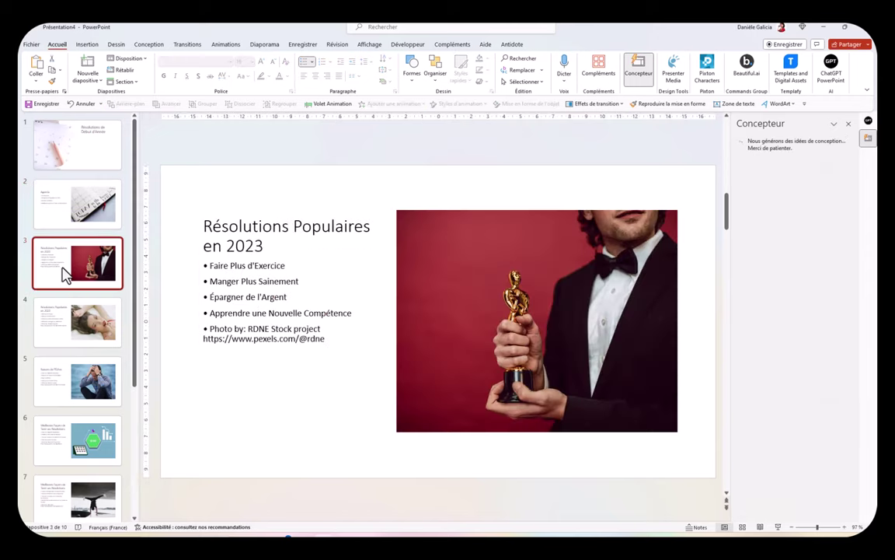
click(69, 307)
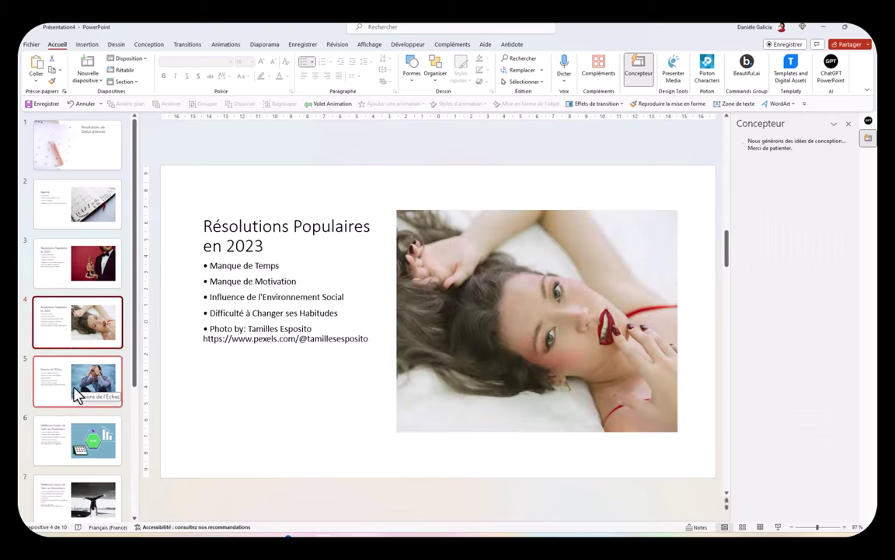
click(76, 395)
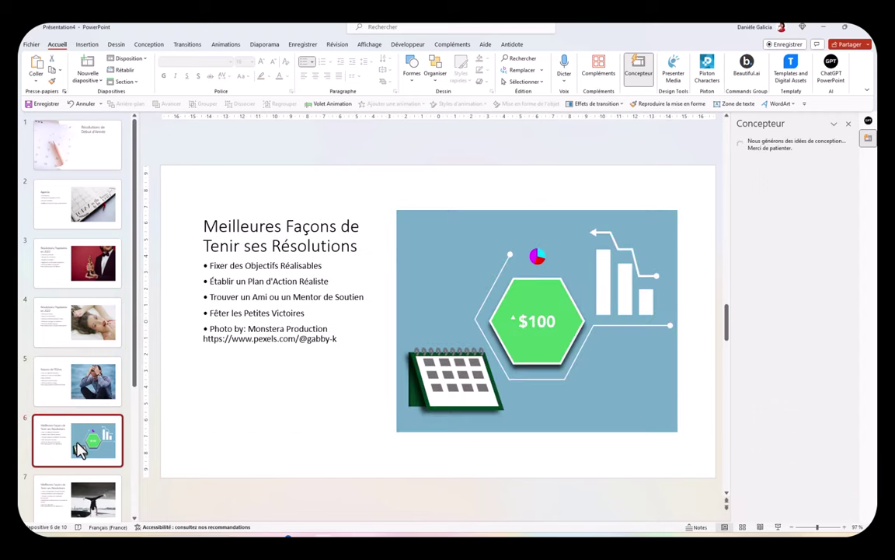
scroll(78, 389, down, 3)
click(68, 330)
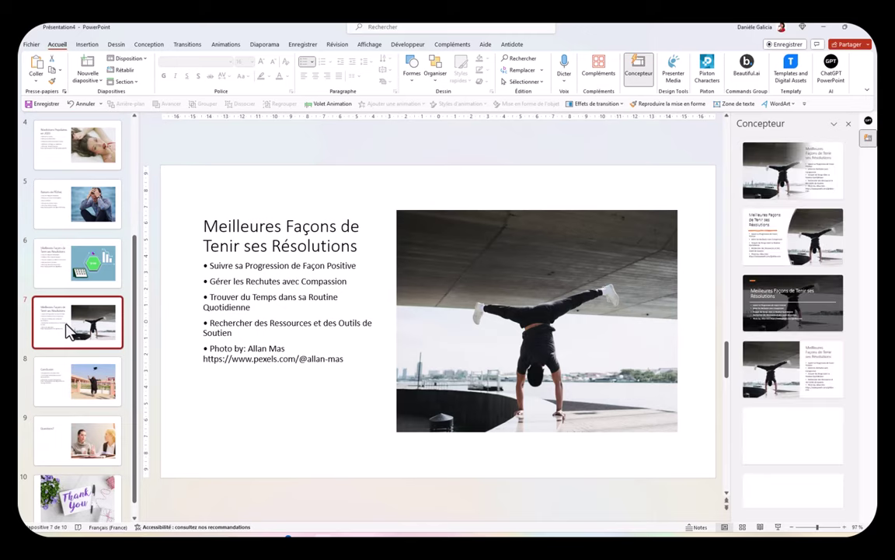
click(59, 376)
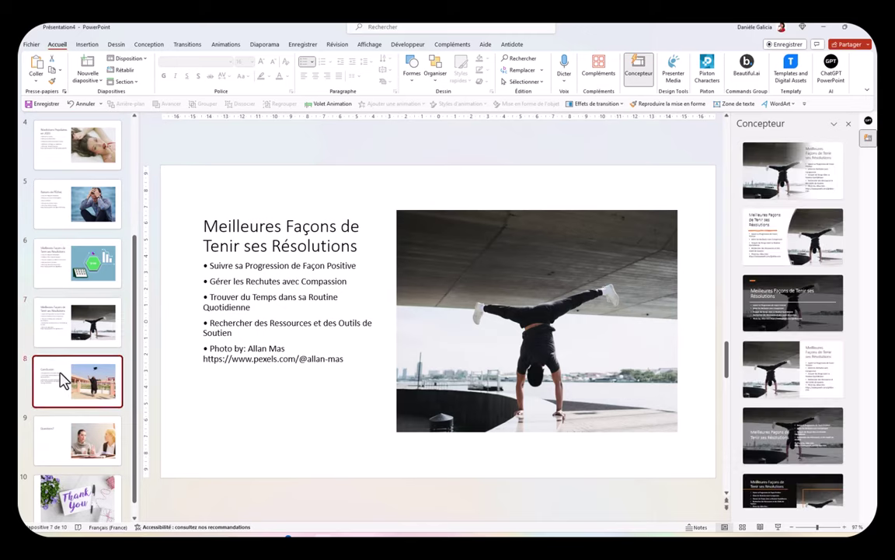
click(74, 435)
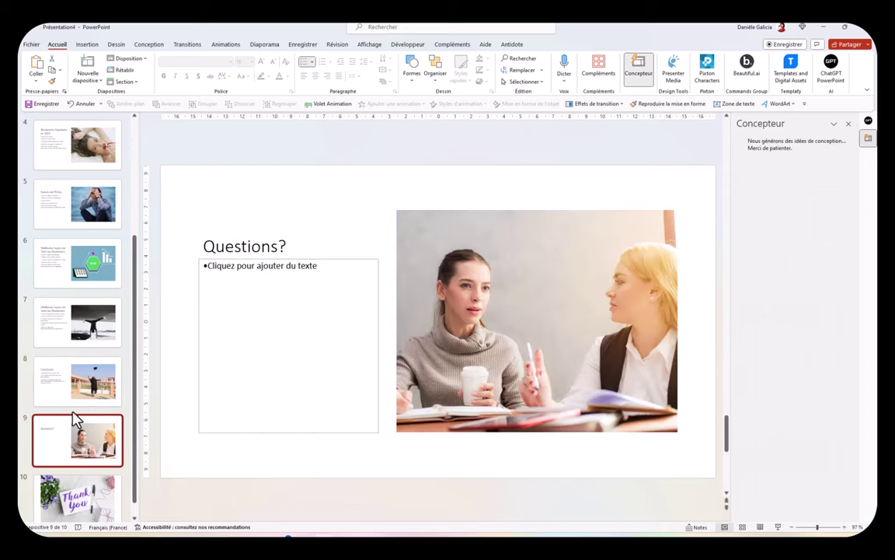
scroll(76, 498, down, 1)
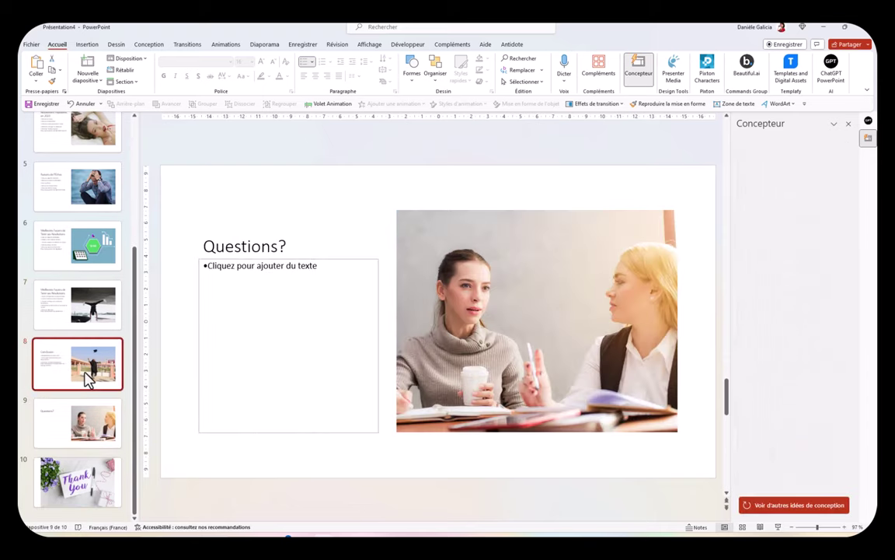
click(64, 430)
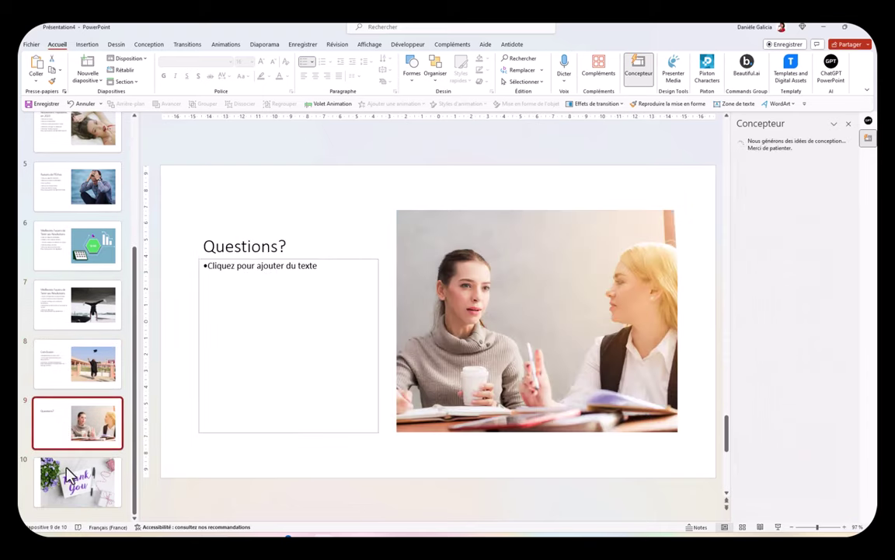
click(71, 492)
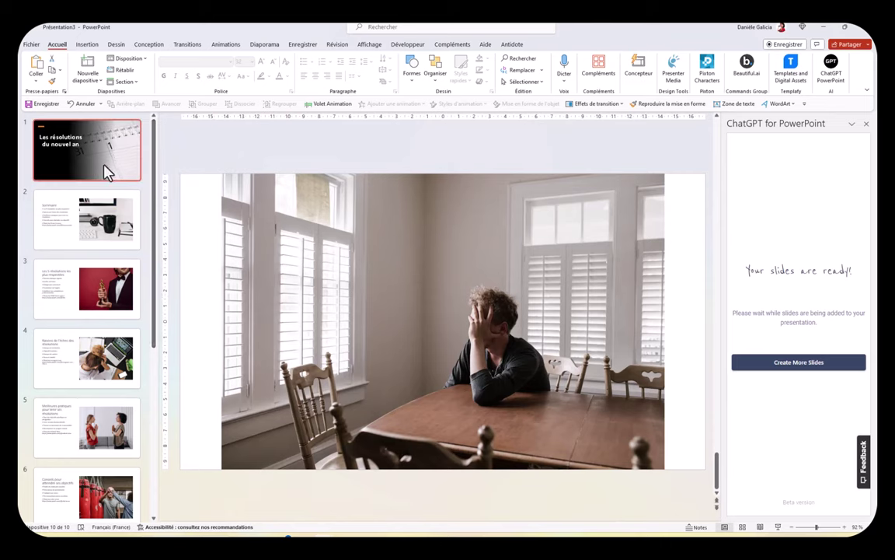
Review all ten Présentation3 slides, ending back on slide 4, 'Raisons de l'échec des résolutions'
click(80, 137)
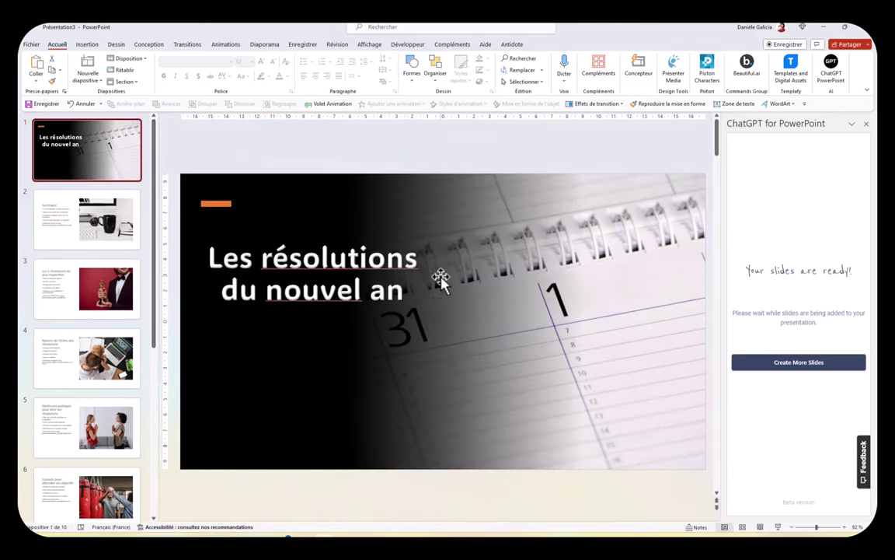
click(68, 223)
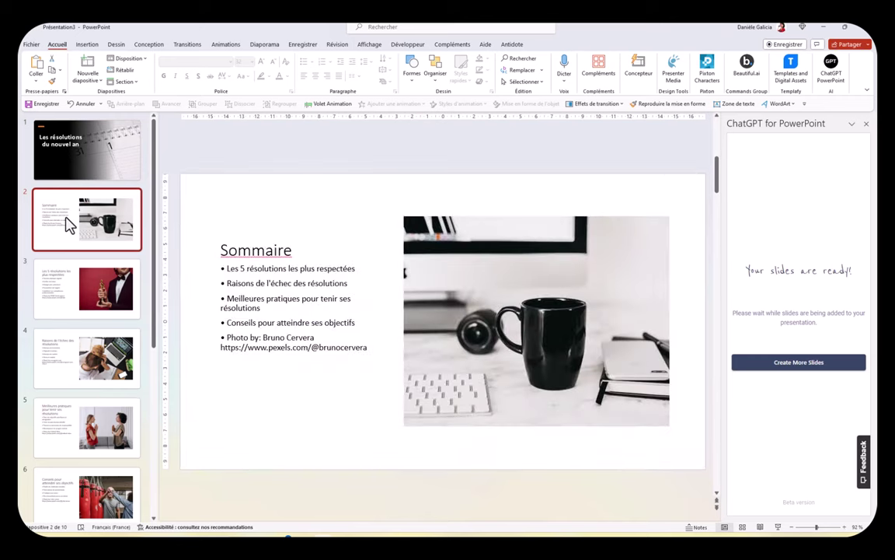
click(74, 303)
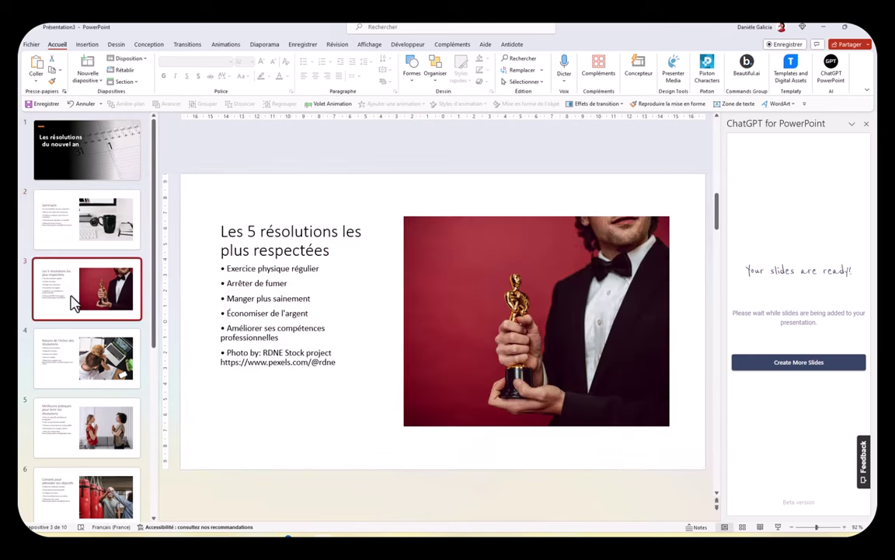
click(59, 369)
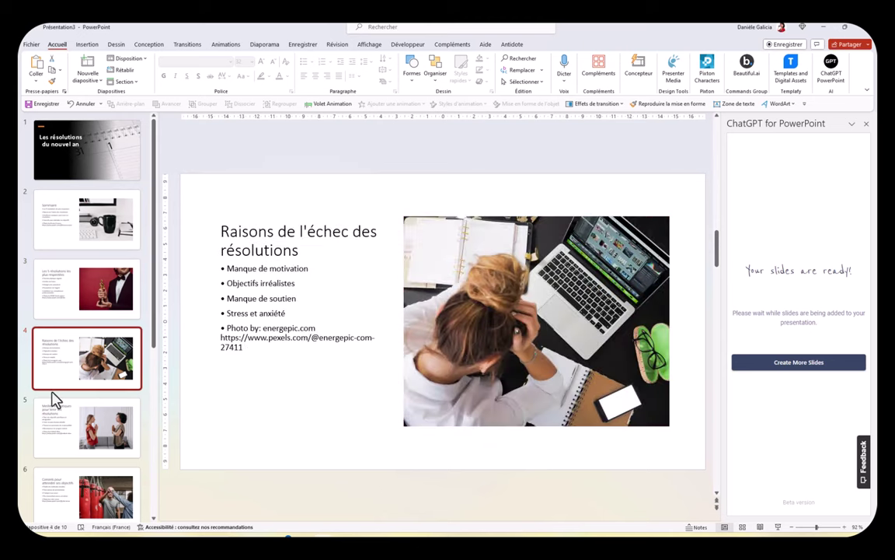
click(76, 427)
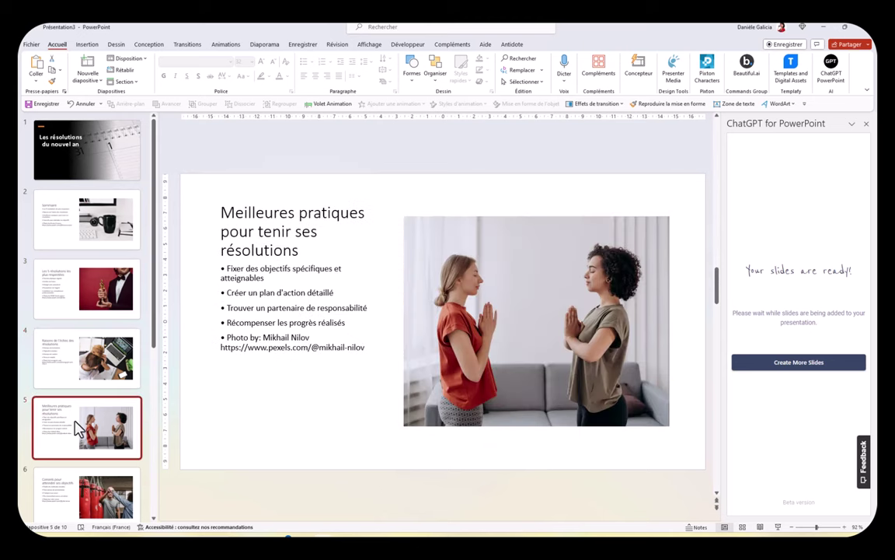
scroll(76, 427, down, 2)
click(78, 416)
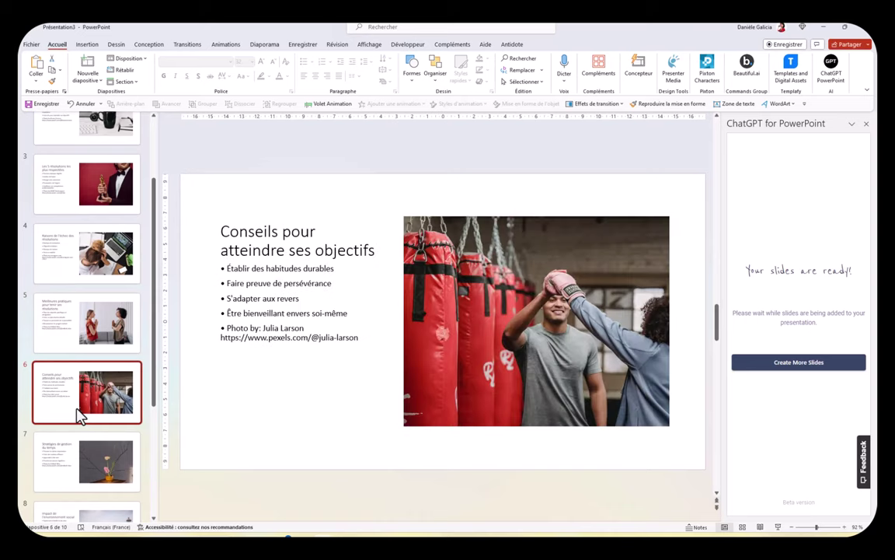
click(78, 480)
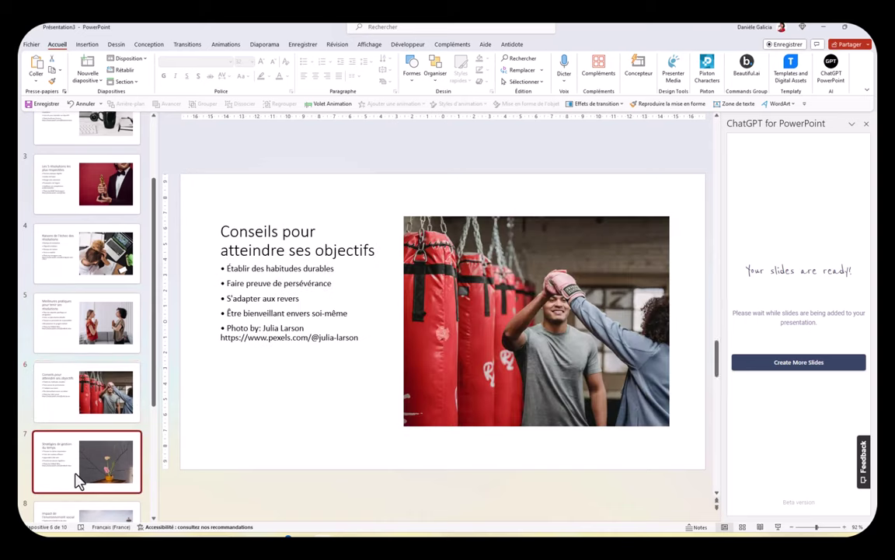
scroll(72, 351, down, 3)
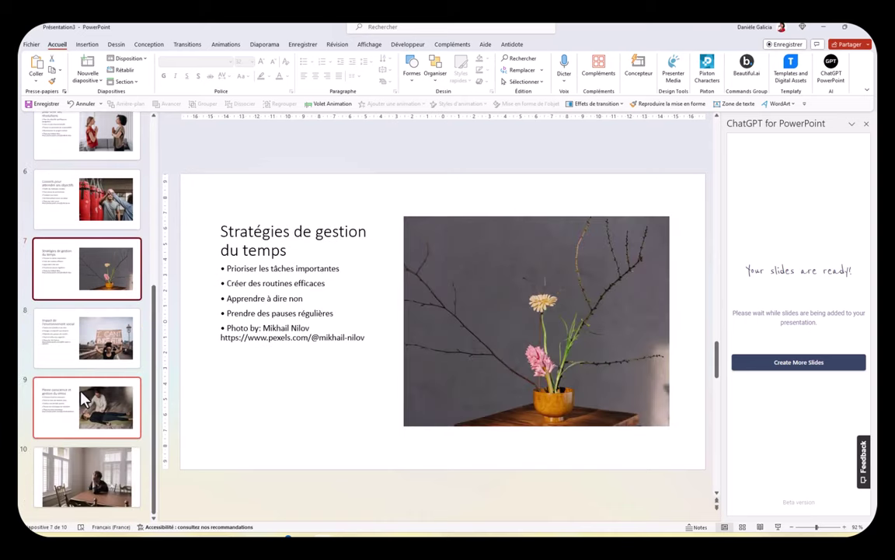
click(88, 348)
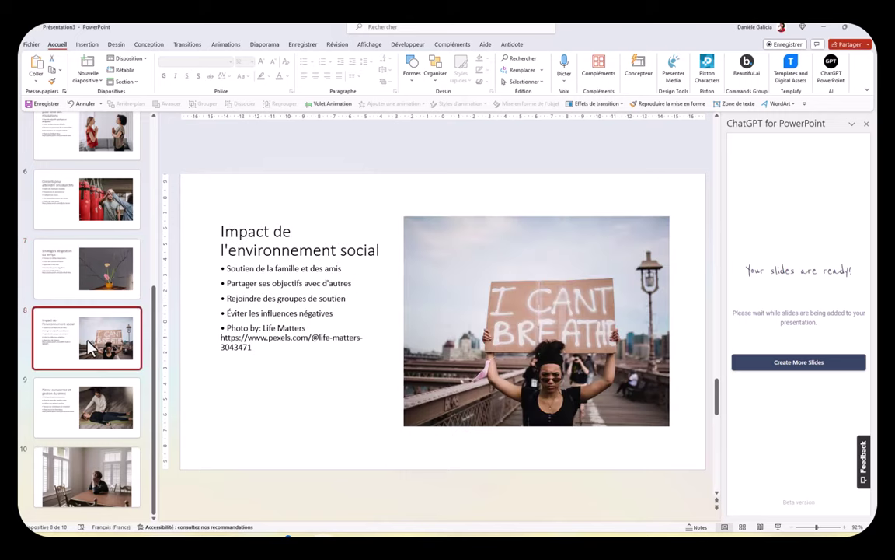
click(88, 415)
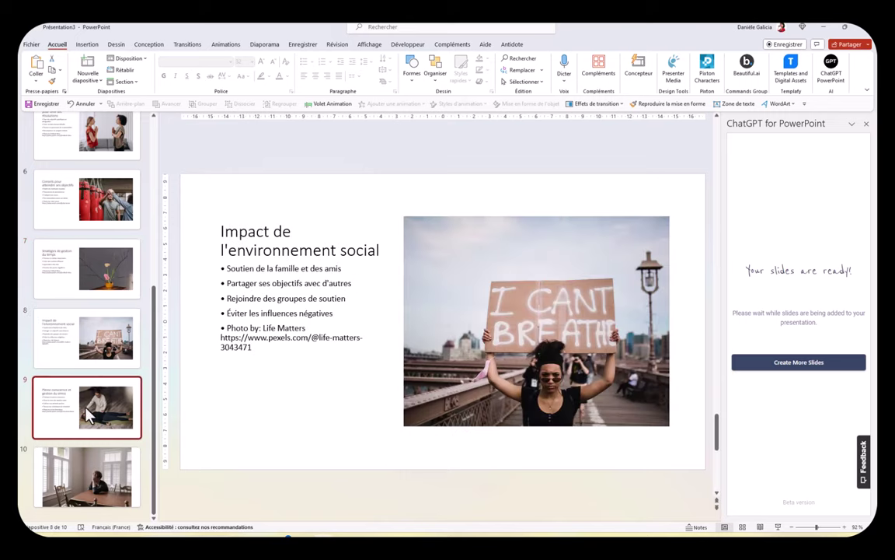
click(84, 455)
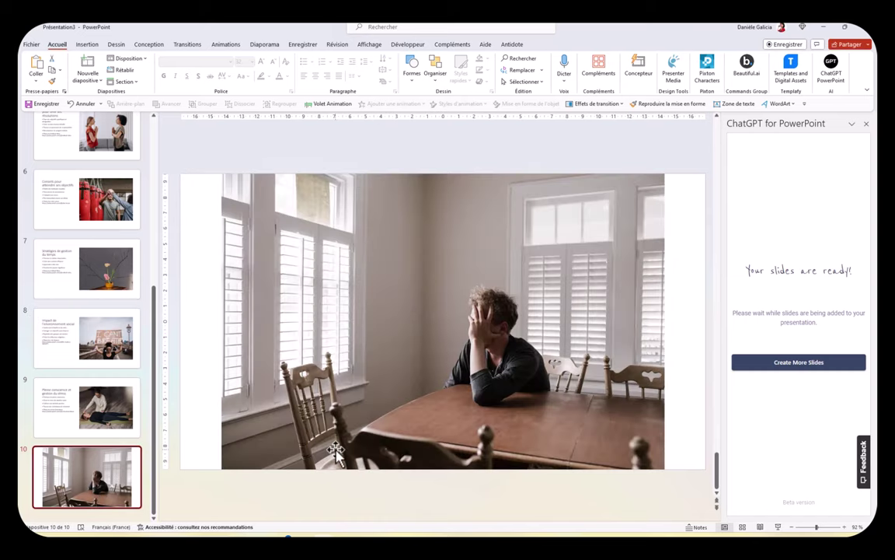
scroll(114, 300, up, 5)
key(Up)
key(Up)
key(Up)
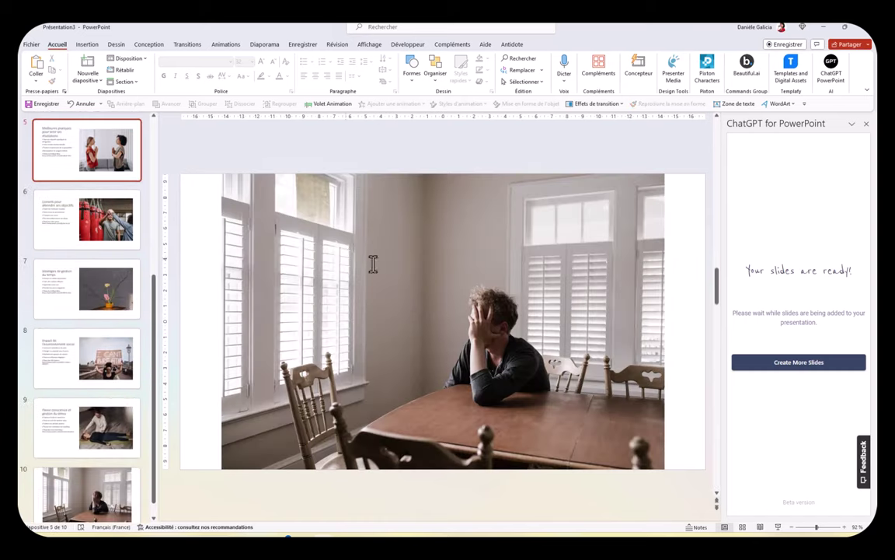
key(Up)
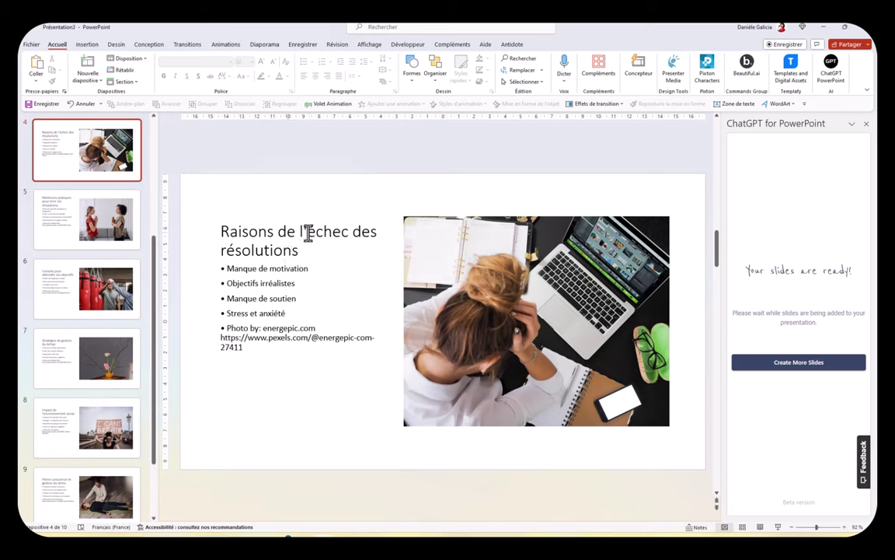
Copy the Pexels credit URL and use it as the hyperlink on slide 4's photo
scroll(84, 200, up, 4)
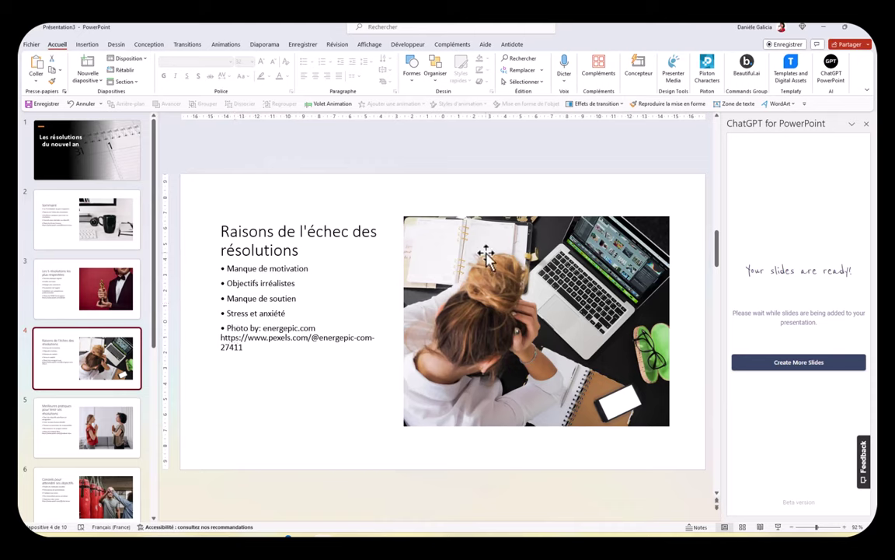
click(219, 343)
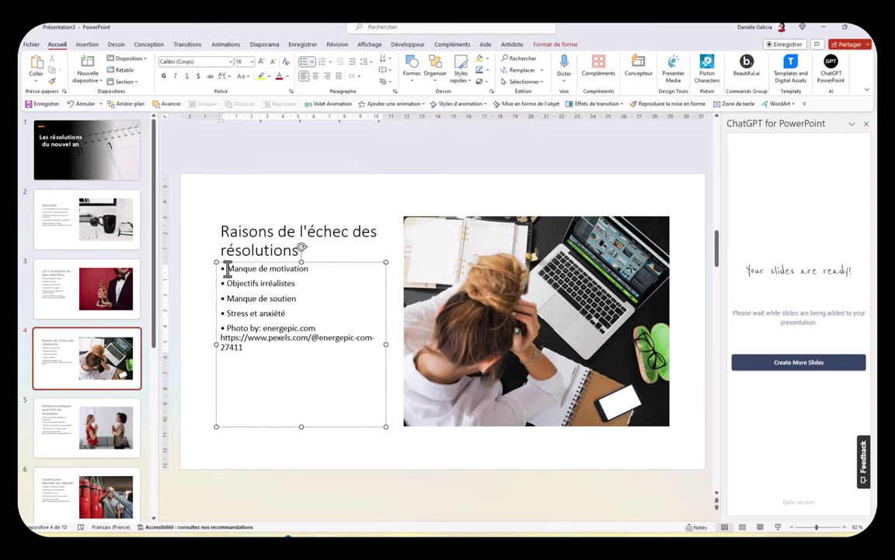
shift+click(246, 349)
right_click(239, 349)
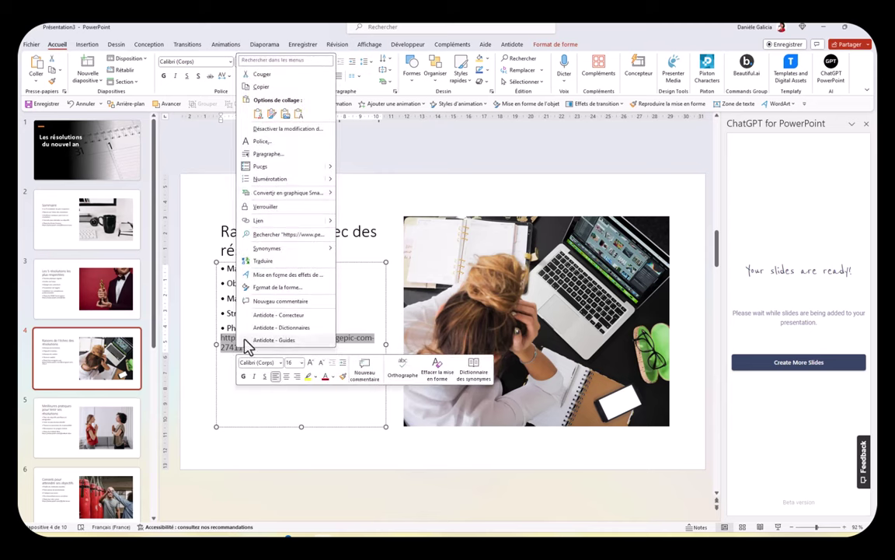
click(265, 88)
click(475, 284)
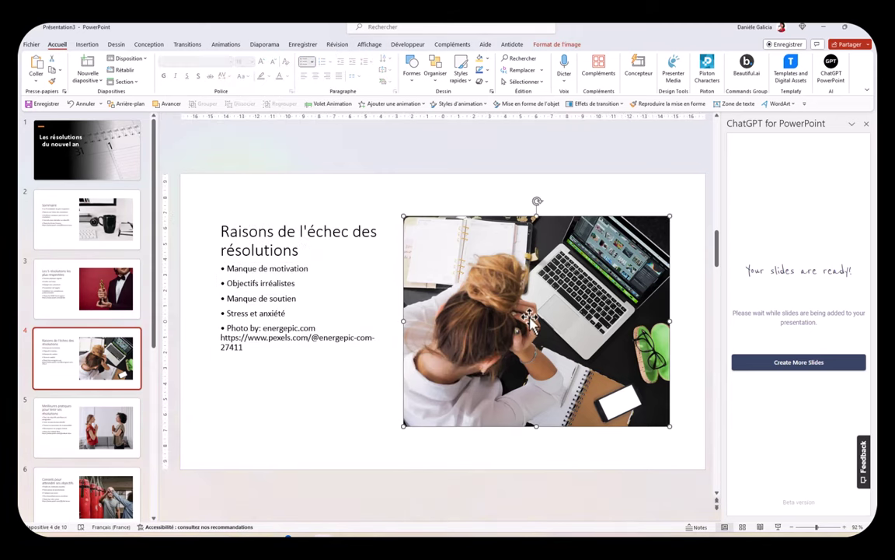
right_click(576, 314)
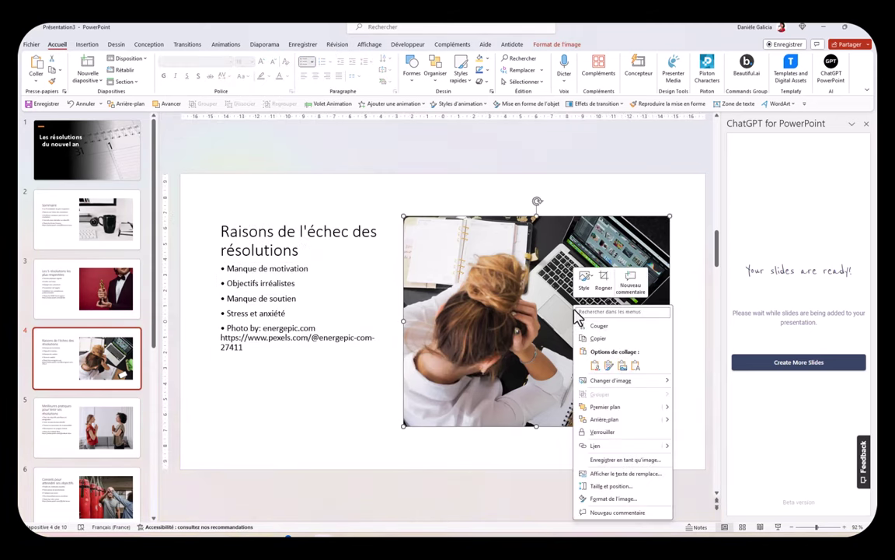
click(662, 448)
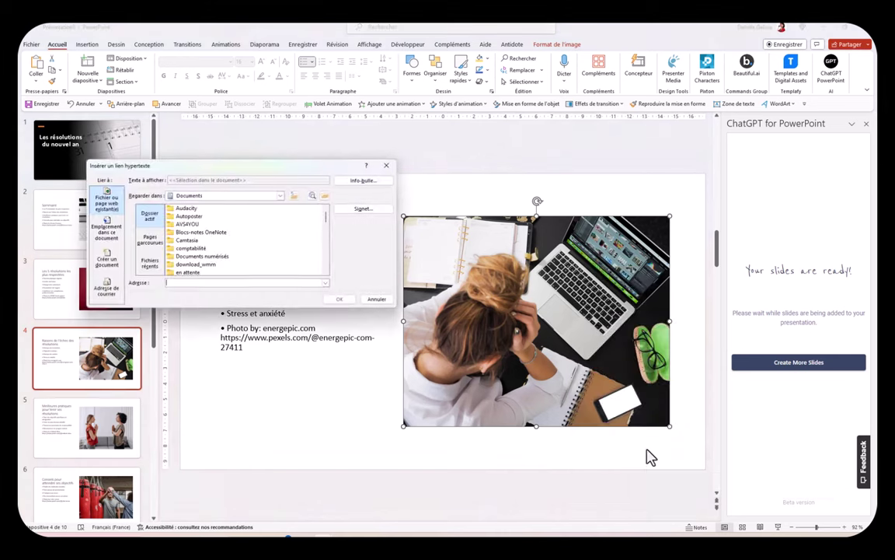
right_click(205, 284)
click(225, 314)
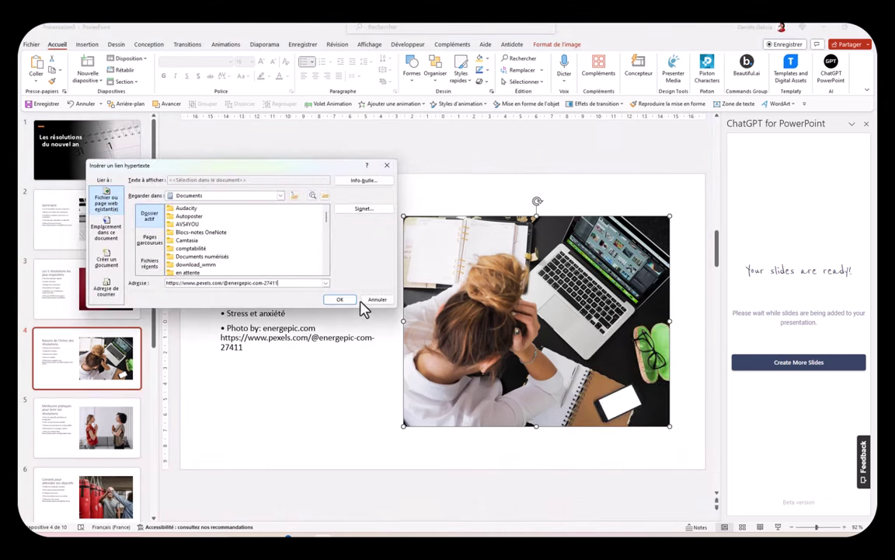
click(339, 298)
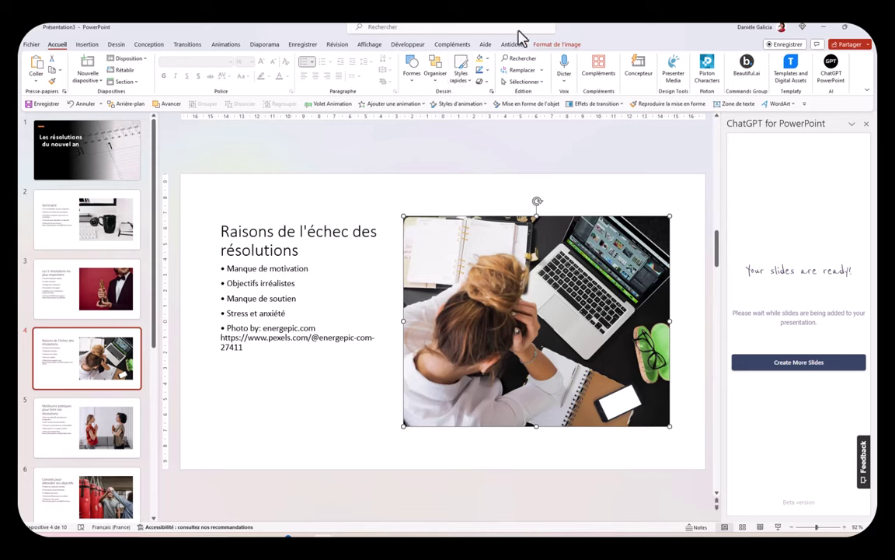
Apply the soft centred shadow rectangle picture style to slide 4's photo
click(557, 46)
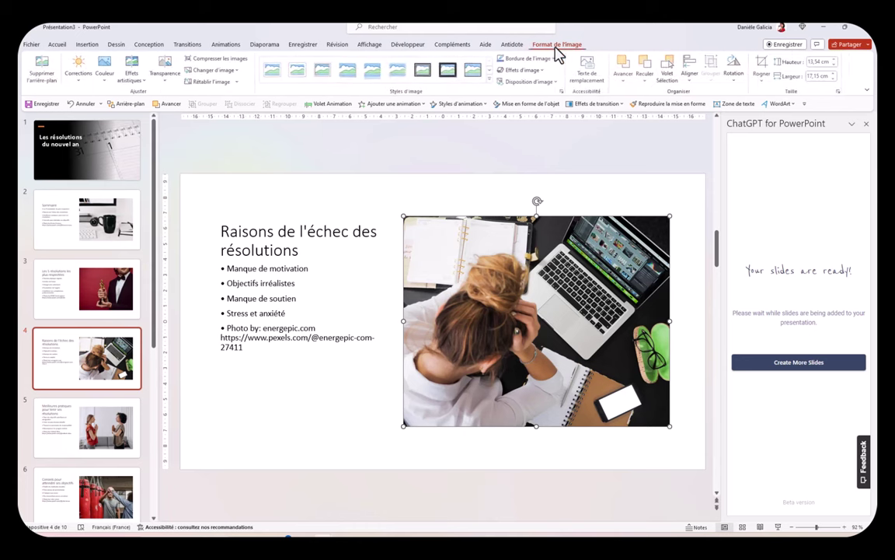
click(490, 81)
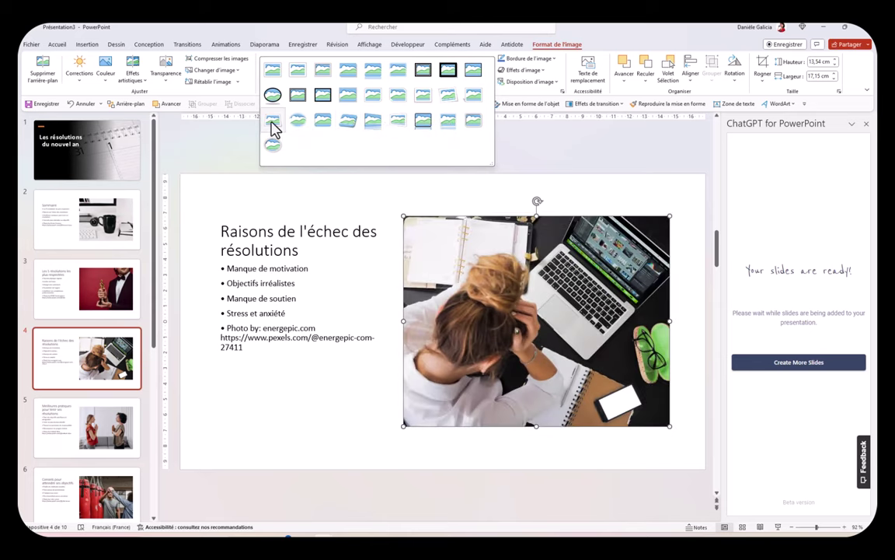
click(348, 101)
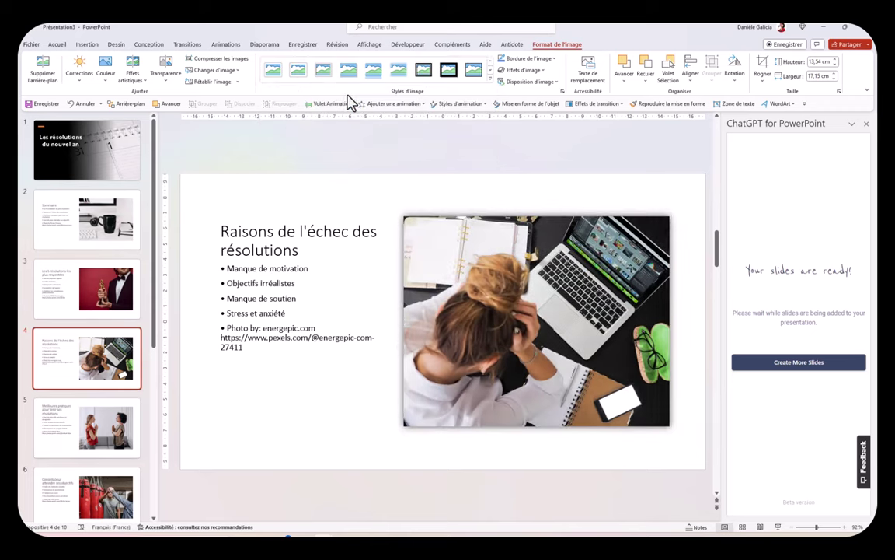
click(283, 376)
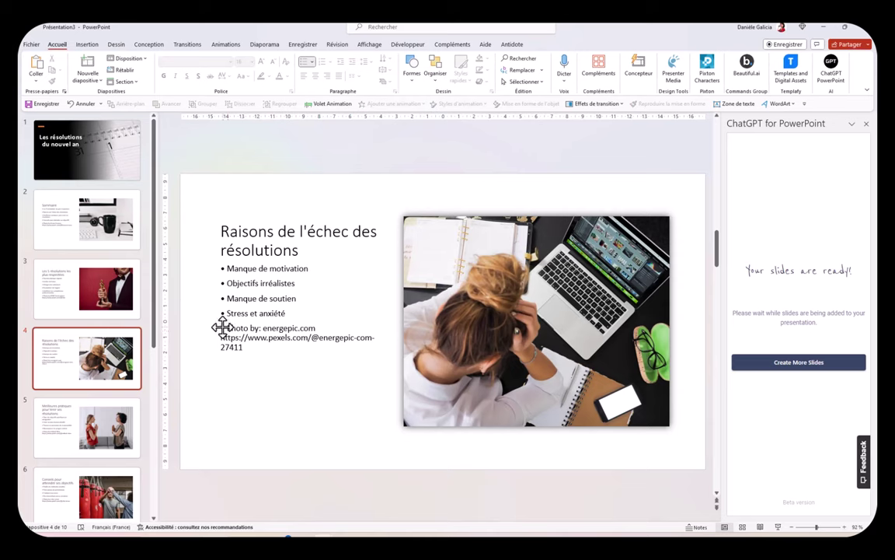
Delete the photo-credit lines from slide 4's bullet text
drag(226, 328, 250, 350)
key(Delete)
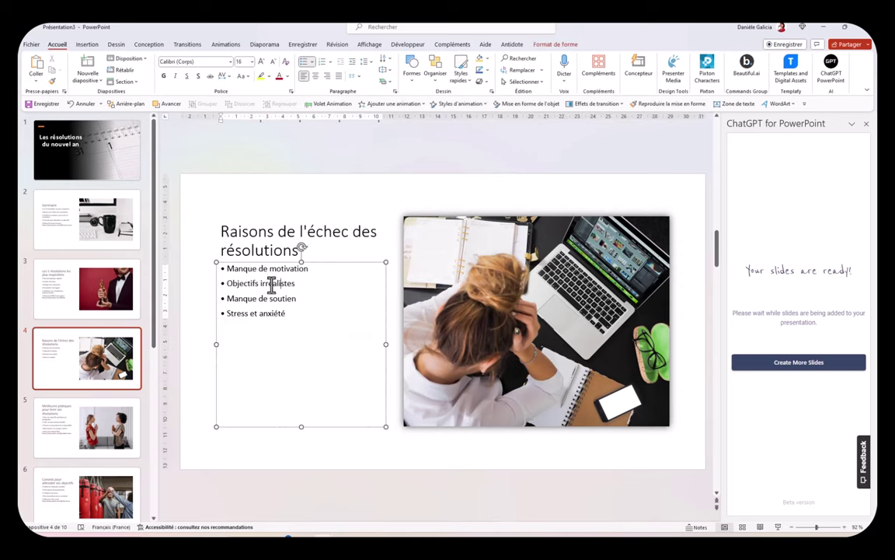
right_click(263, 288)
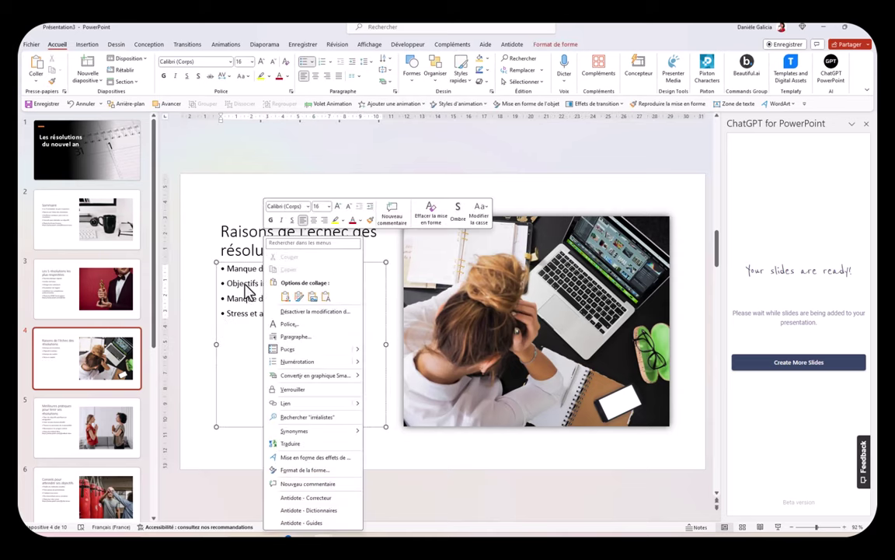
key(Escape)
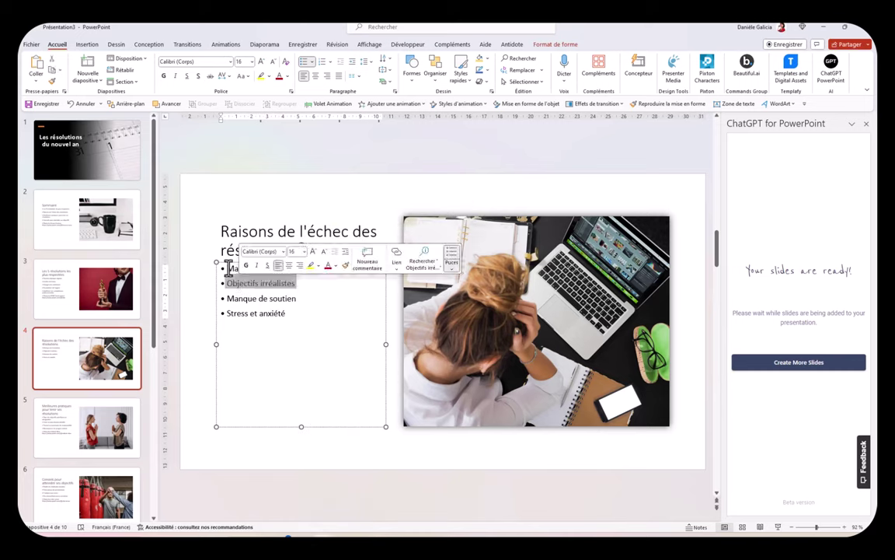
Convert slide 4's four failure-reason bullets into a pyramid SmartArt
drag(225, 266, 291, 324)
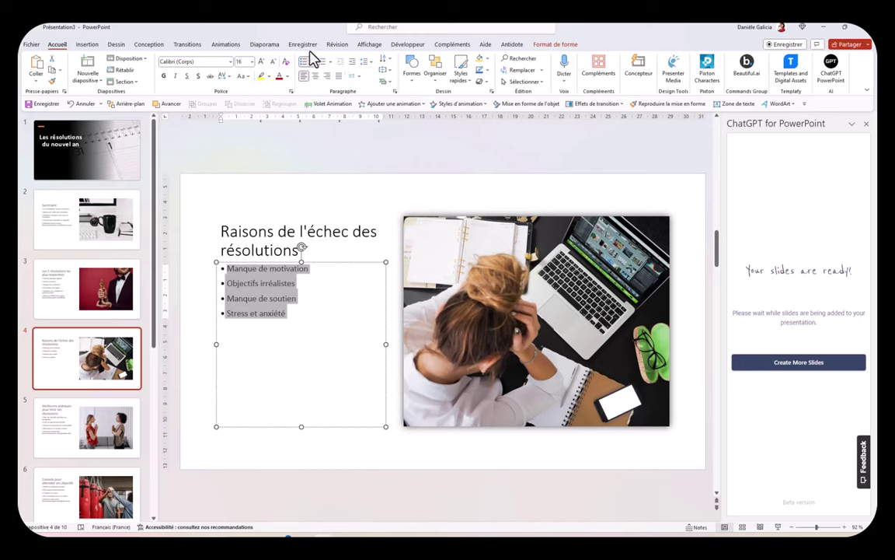
click(383, 80)
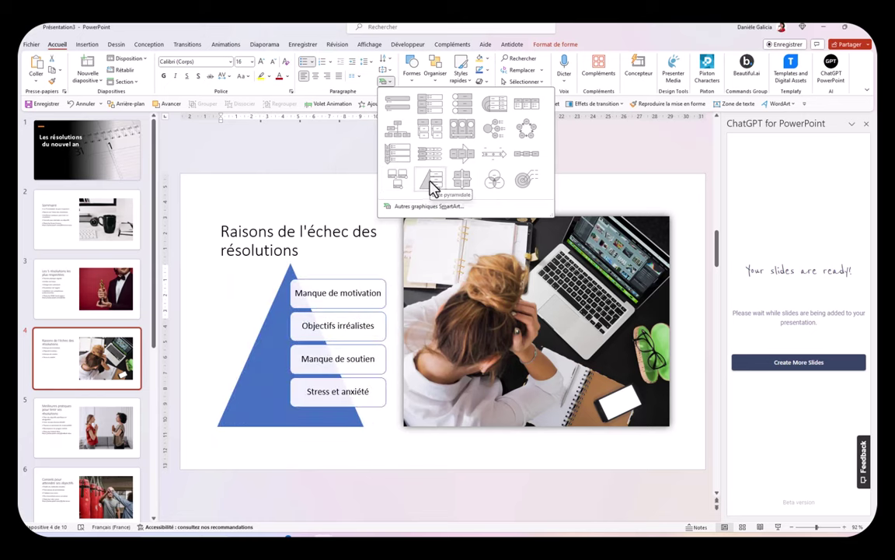
click(433, 185)
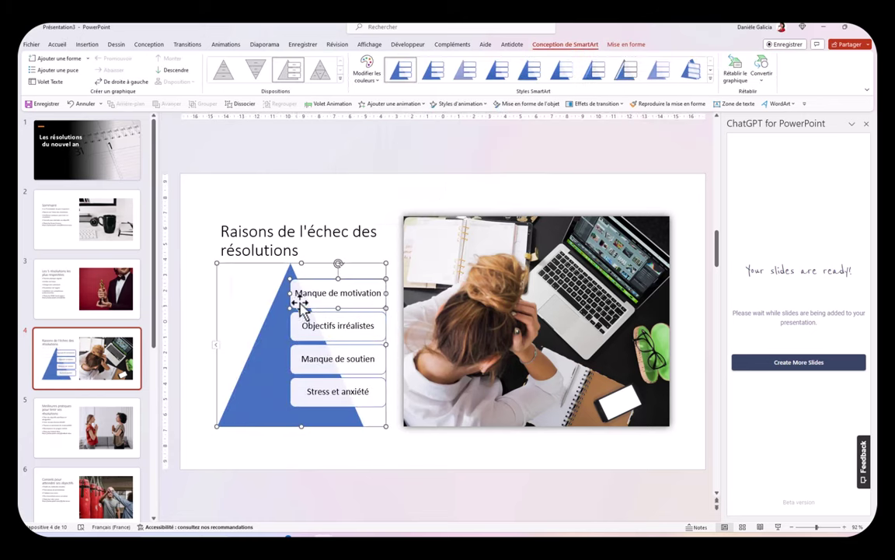
Colour the pyramid yellow Coloré with a gradient SmartArt style, then go to slide 5
click(366, 72)
scroll(435, 156, down, 2)
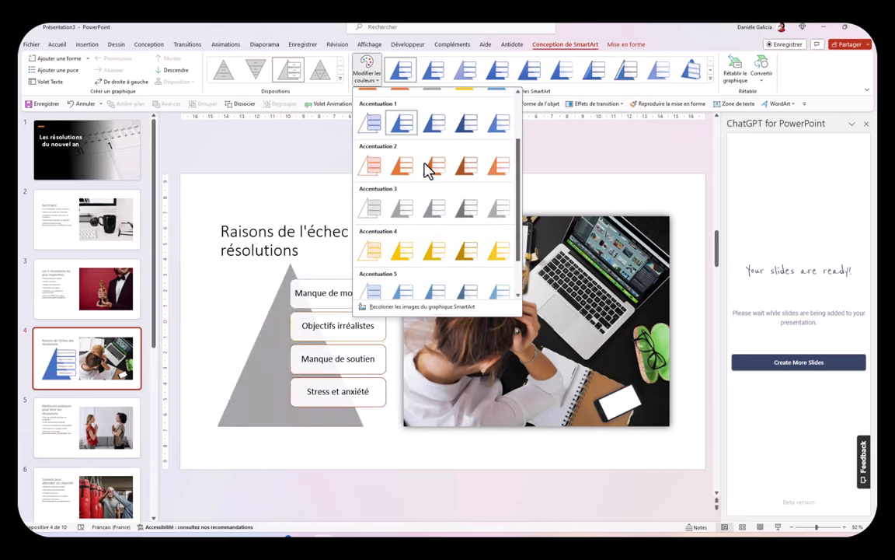
scroll(460, 168, up, 2)
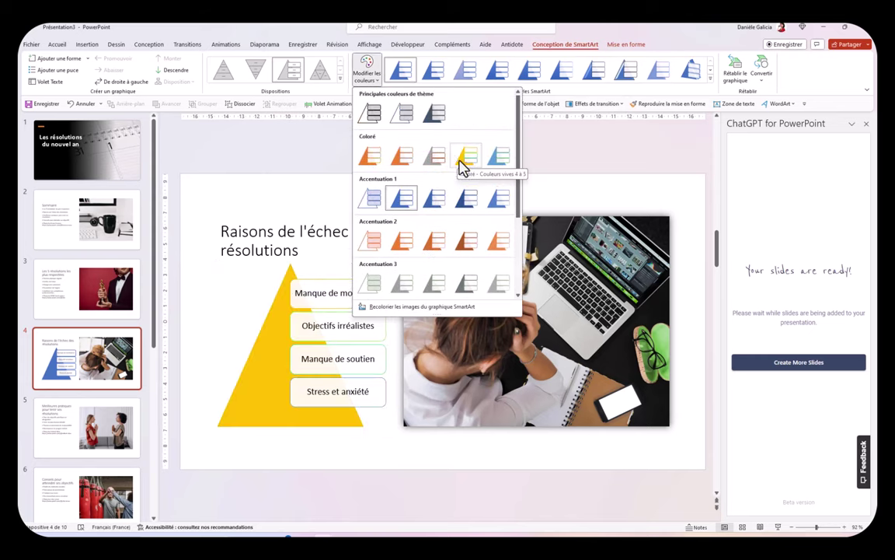
click(463, 167)
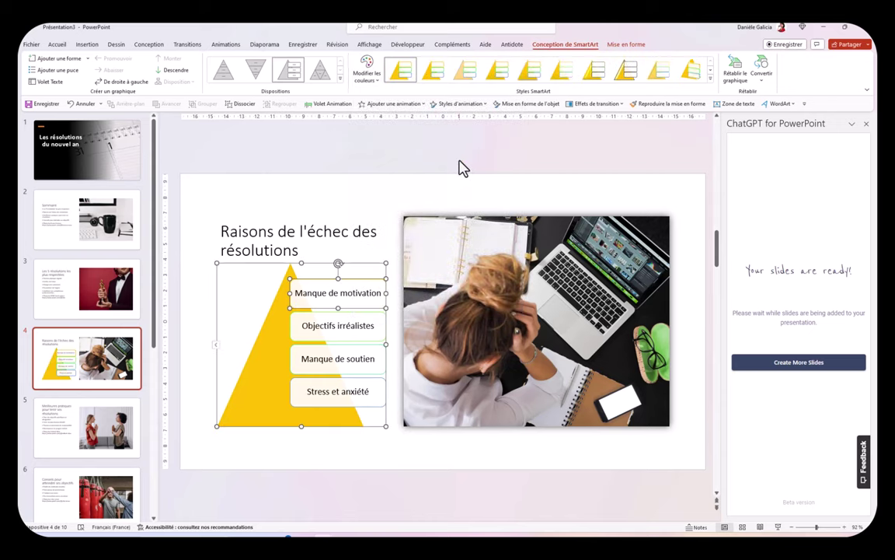
click(666, 79)
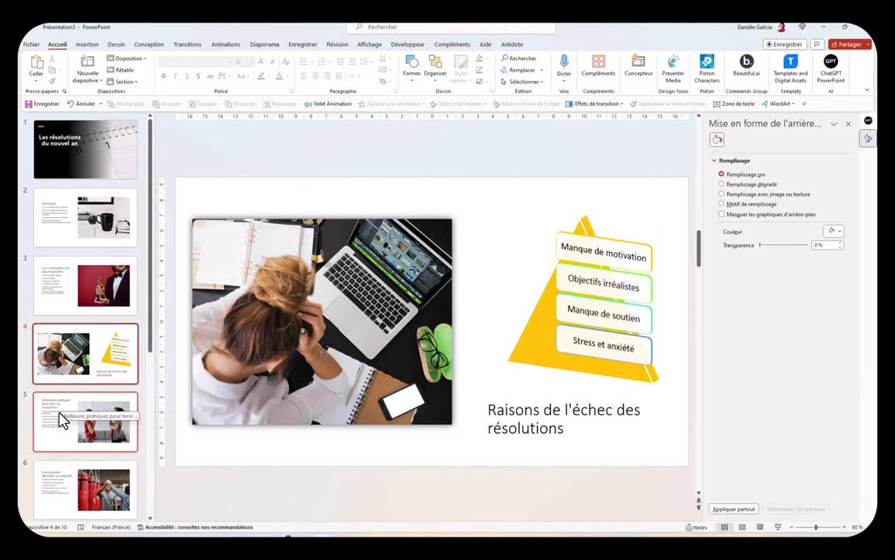
click(62, 420)
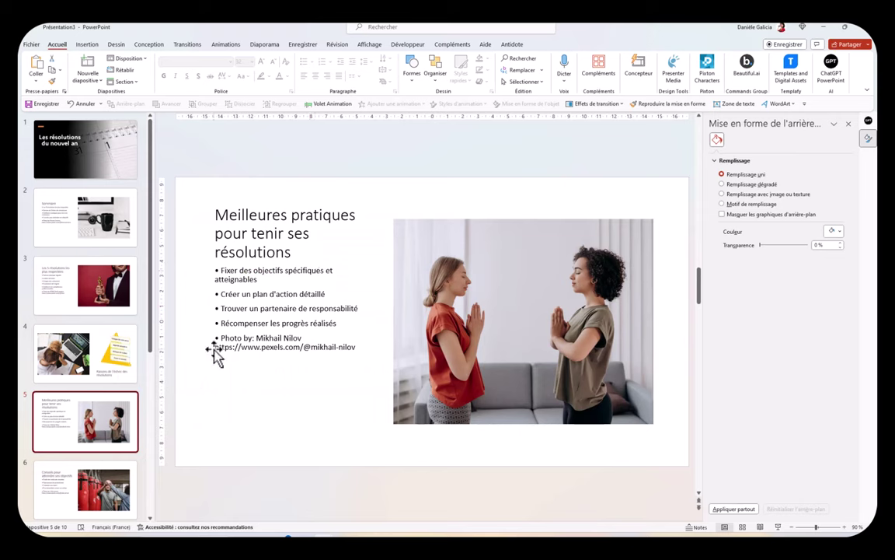
Delete the photo-credit URL lines from slide 5
drag(215, 348, 348, 356)
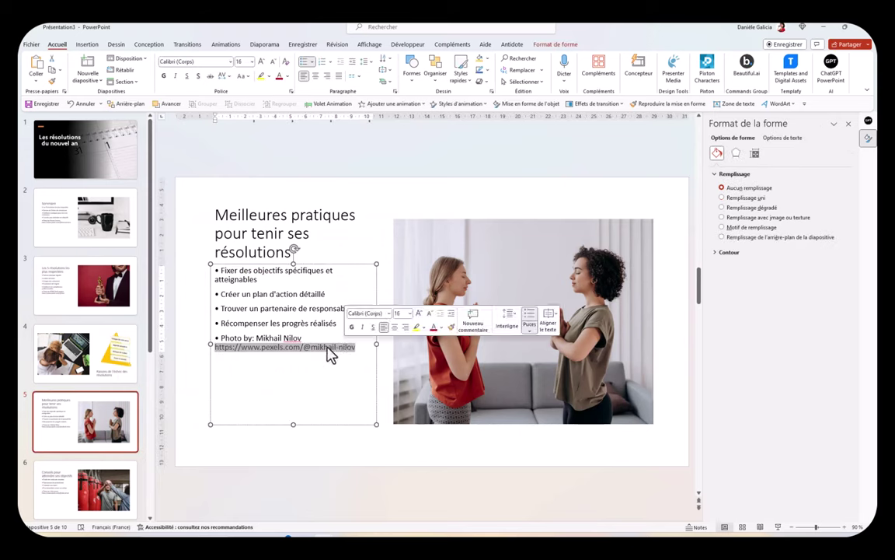
right_click(336, 362)
key(Delete)
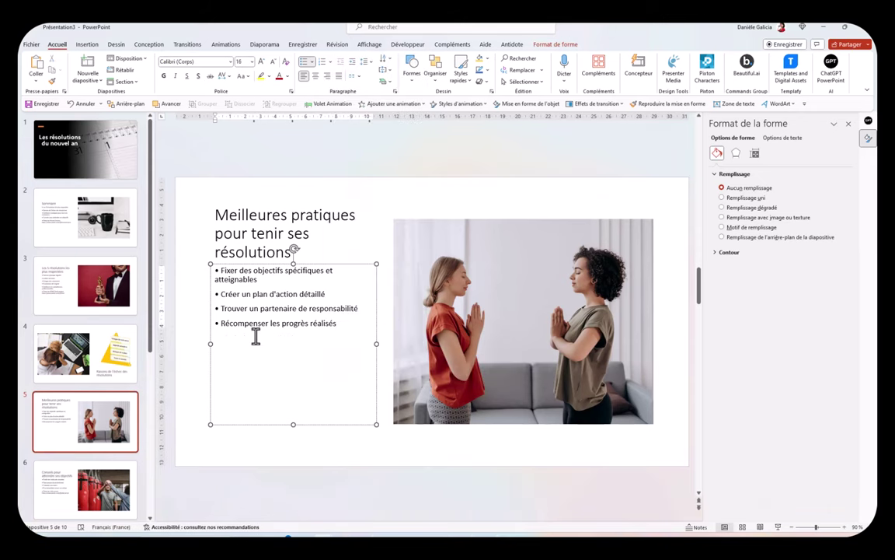
Convert the four practices into an arrow process SmartArt and enlarge it
right_click(264, 289)
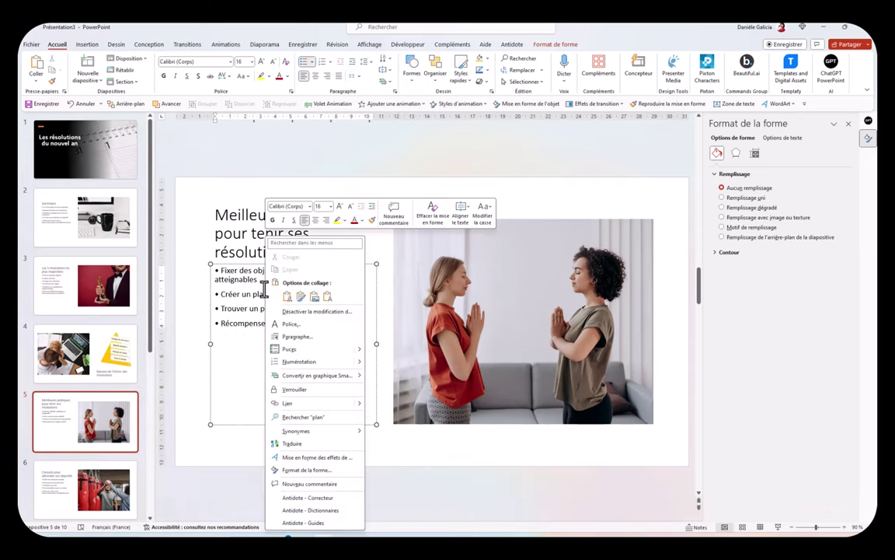
mouse_move(300, 377)
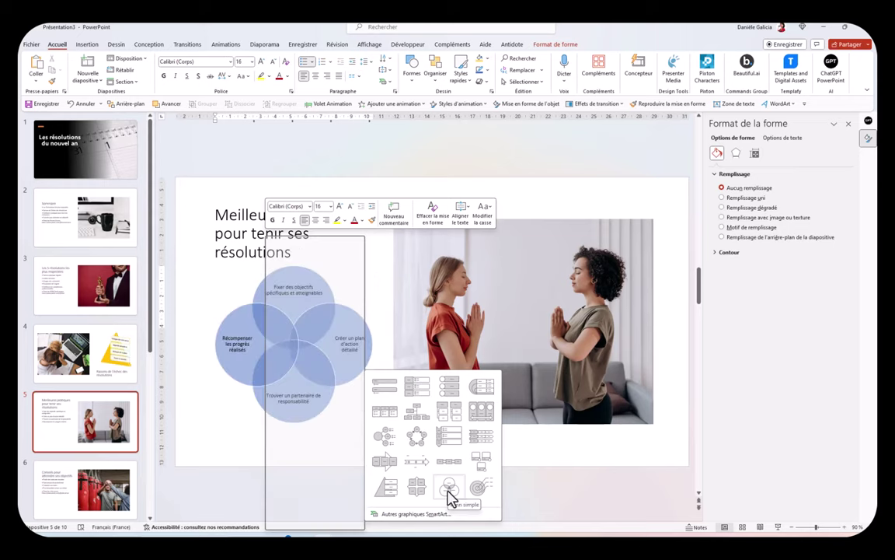
click(416, 461)
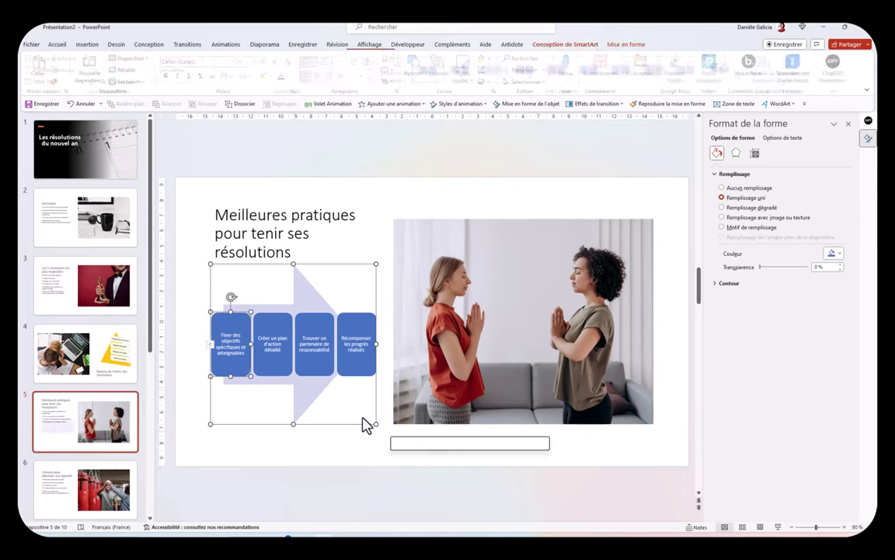
drag(209, 264, 188, 259)
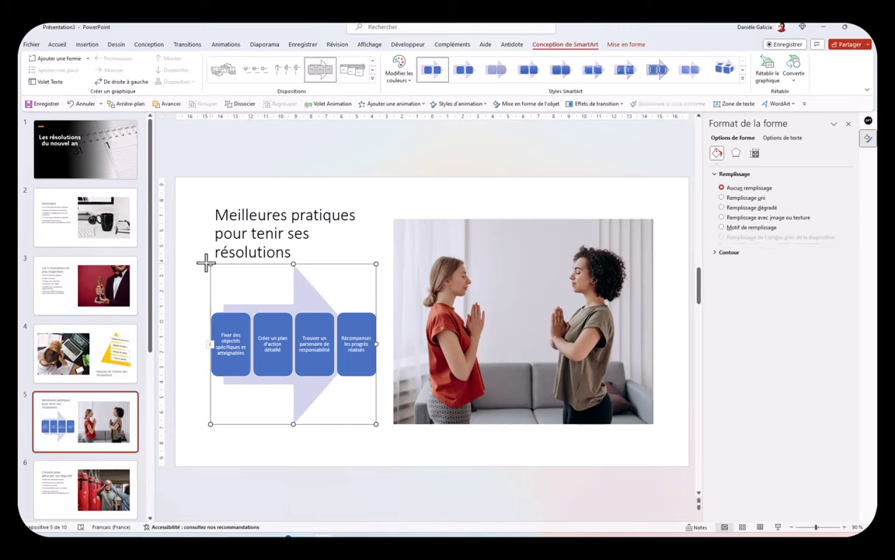
Give the process diagram a Colorful colour scheme and a glossy 3D SmartArt style
click(401, 69)
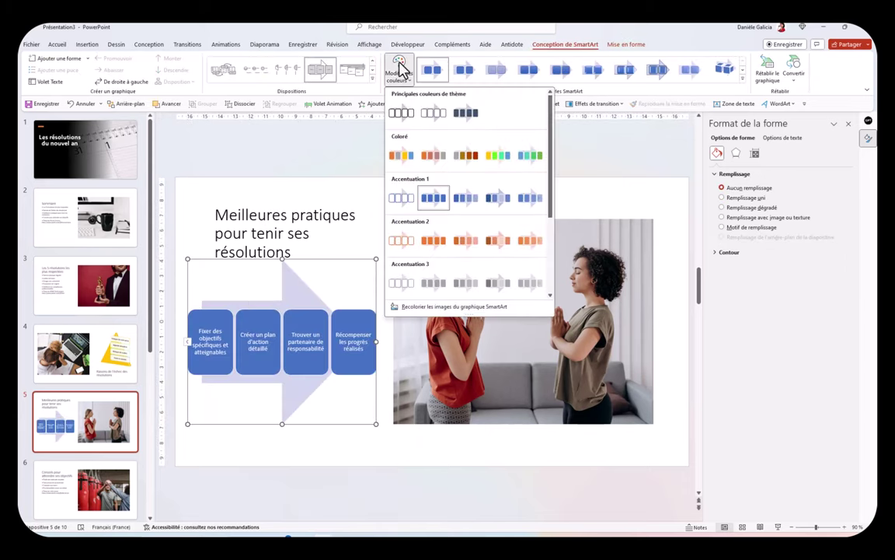
click(502, 157)
click(695, 75)
Select the third process box, then the large background arrow shape
click(304, 350)
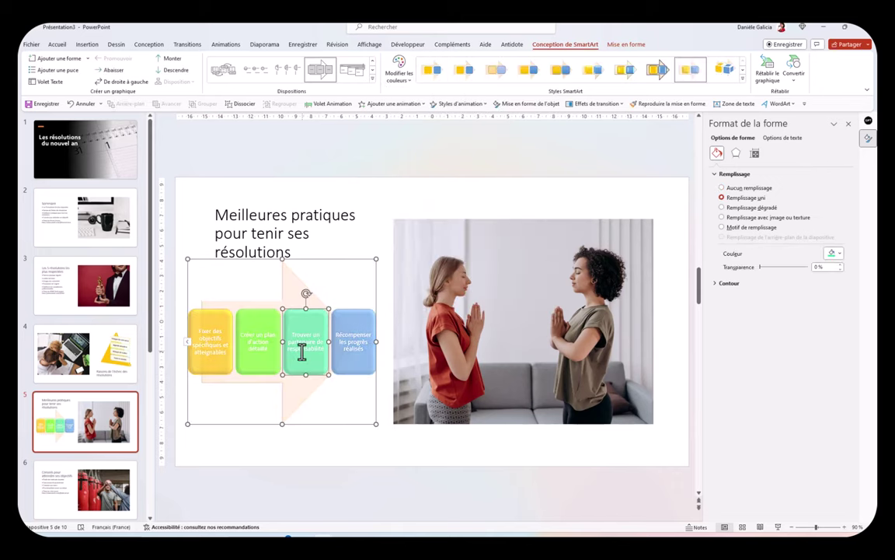
right_click(305, 355)
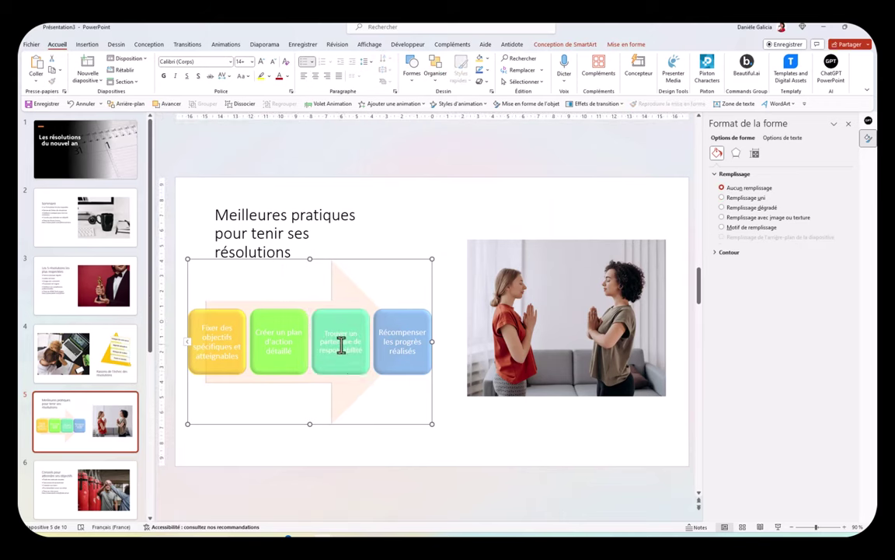
click(345, 396)
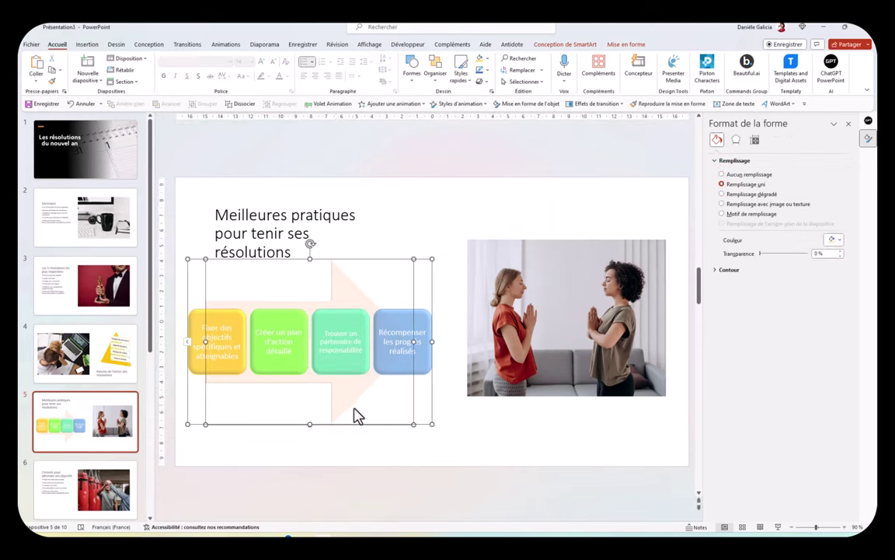
Apply the Metal Oval picture style to the slide 5 photo
key(Tab)
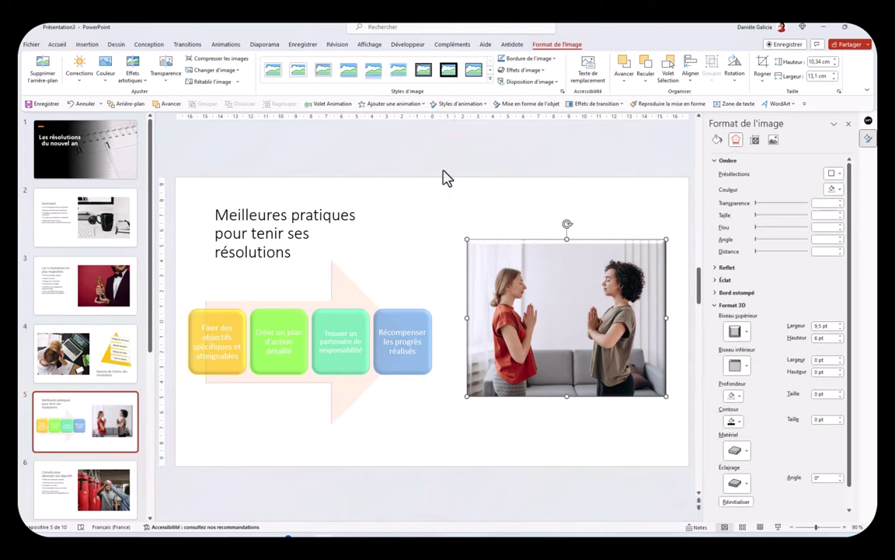
click(490, 81)
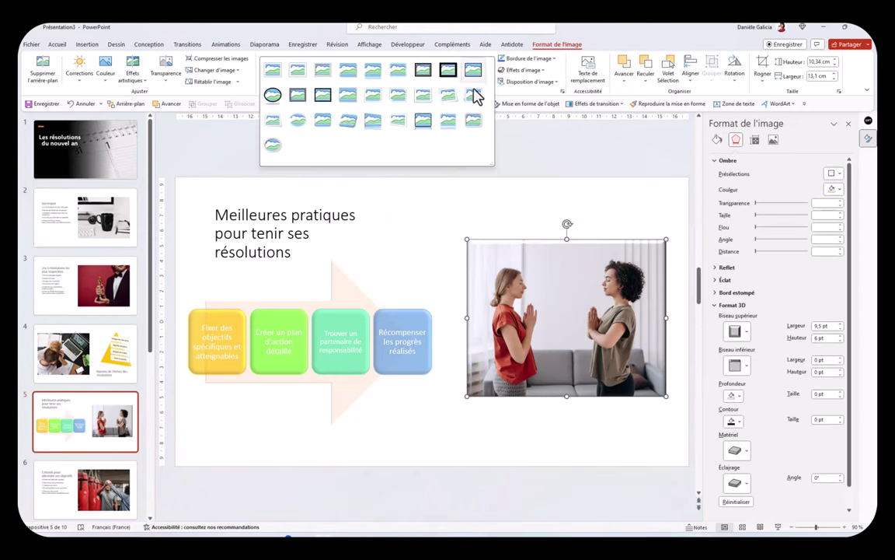
click(383, 136)
click(412, 437)
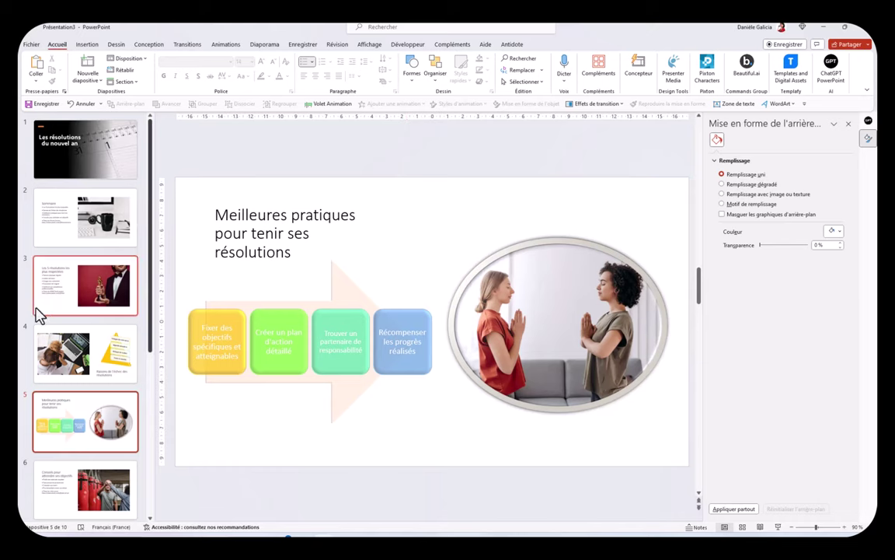
scroll(82, 439, down, 1)
scroll(78, 441, down, 3)
Close the background pane and add an entrance animation to the slide 5 title
scroll(78, 441, down, 2)
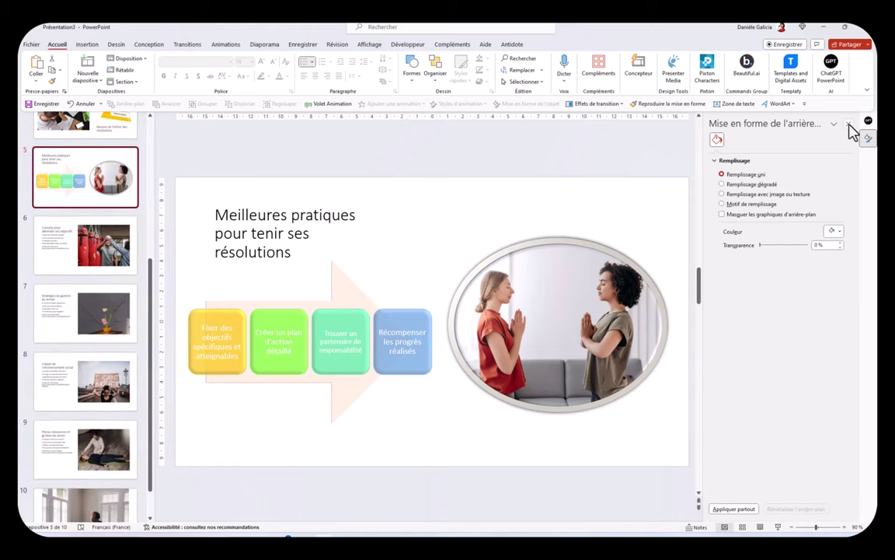
click(868, 121)
click(266, 233)
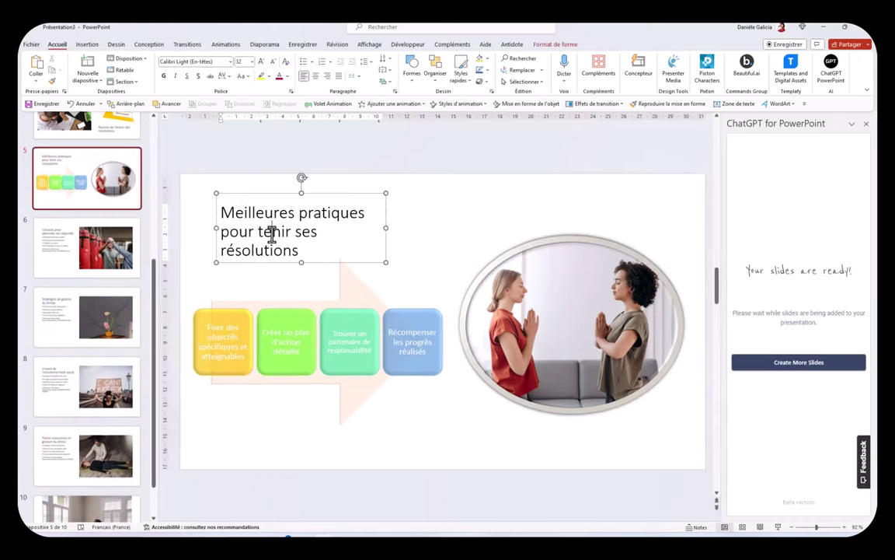
click(332, 107)
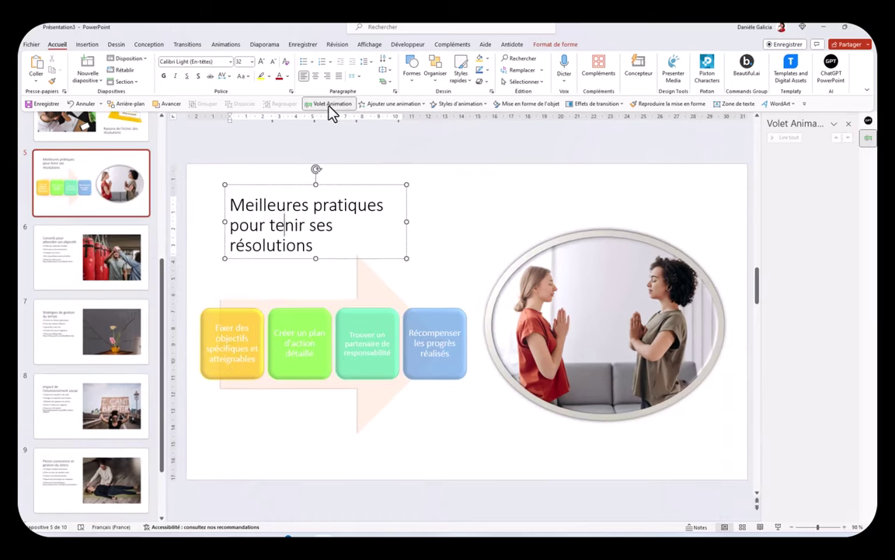
click(446, 195)
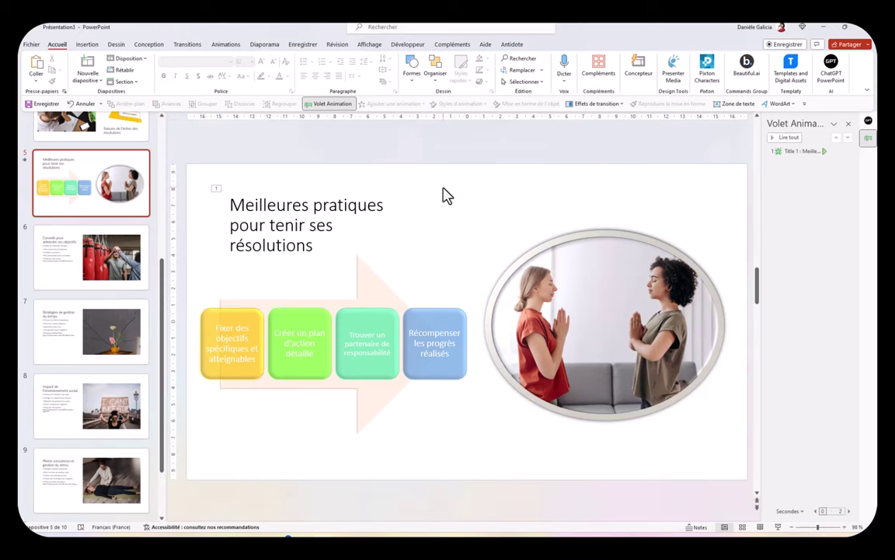
Go to title slide 1 and bring up the Insert > Audio choices
scroll(156, 183, up, 5)
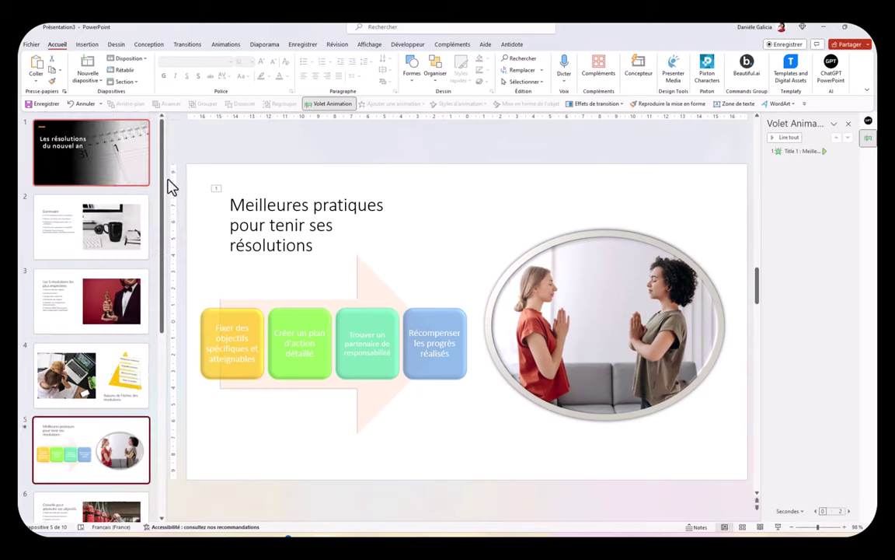
click(88, 163)
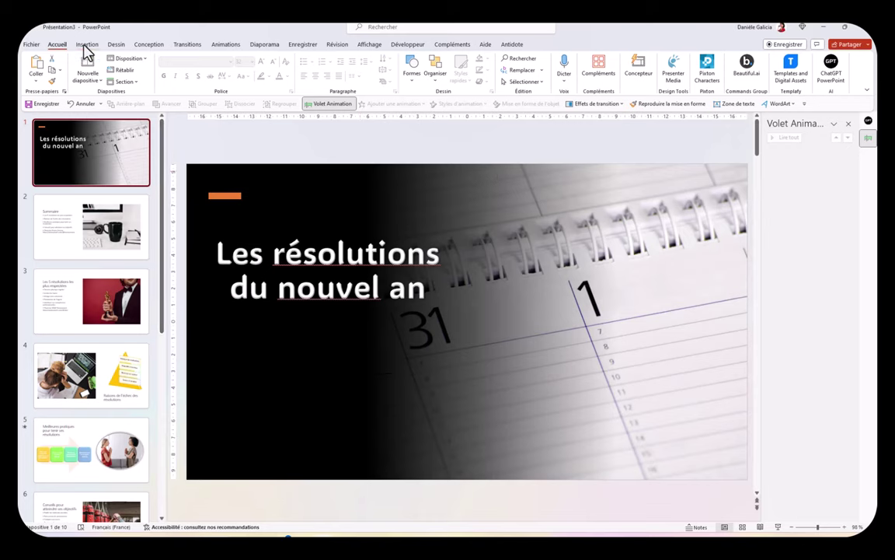
click(84, 44)
click(648, 76)
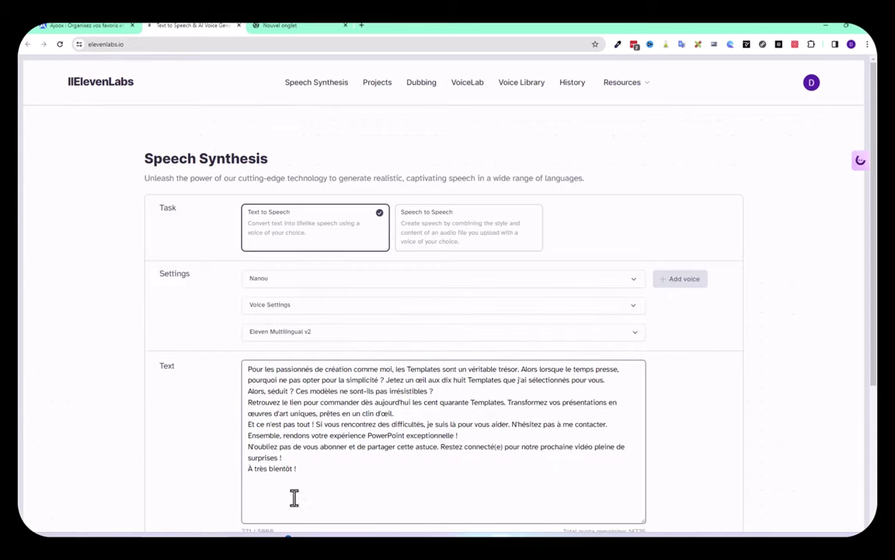
Select the entire French voiceover script in the ElevenLabs text box
scroll(514, 346, down, 3)
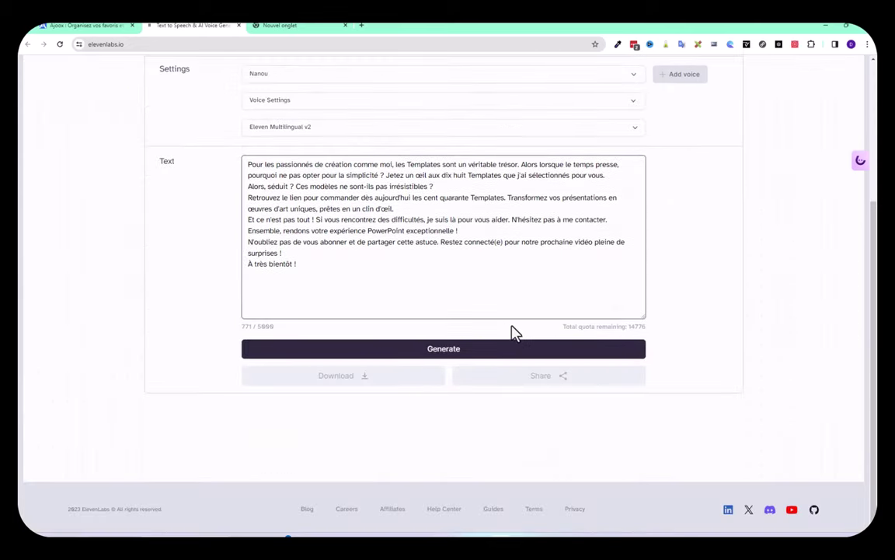
scroll(350, 284, up, 3)
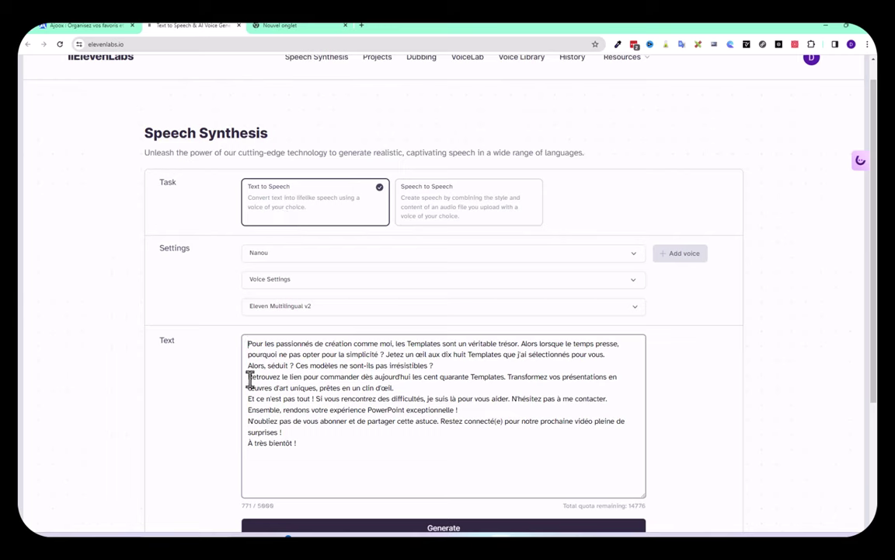
drag(246, 342, 309, 452)
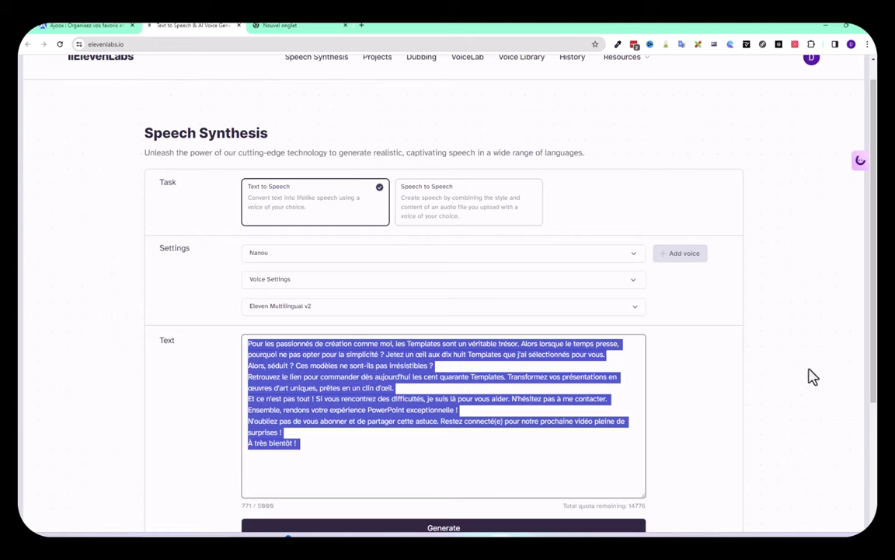
Bring the other PowerPoint deck back to the front from the taskbar
scroll(812, 377, down, 1)
mouse_move(370, 524)
click(379, 503)
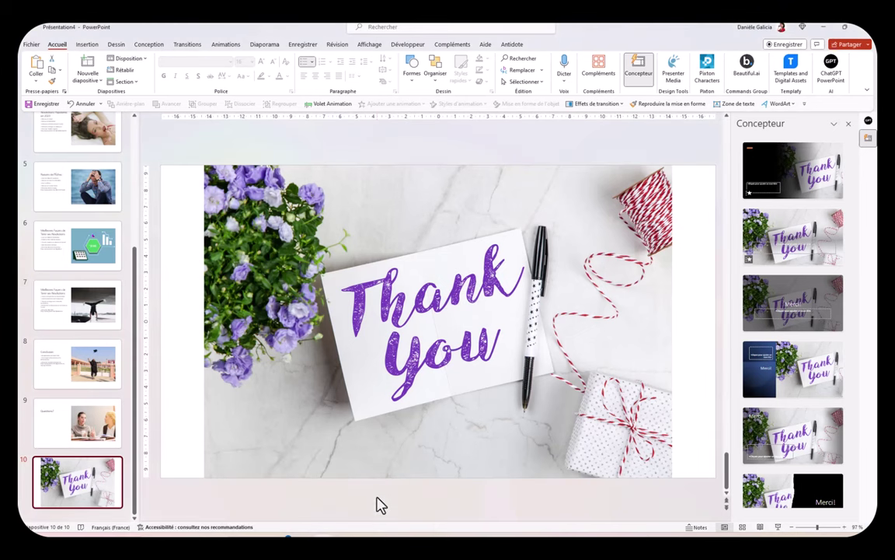
In the other deck, view slide 4, the Raisons de l'Échec slide and the next slide
click(70, 140)
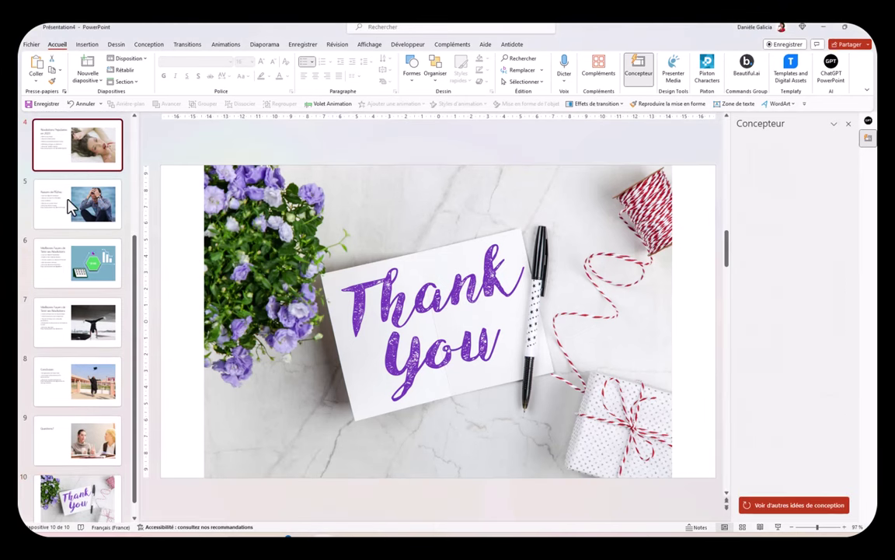
click(70, 206)
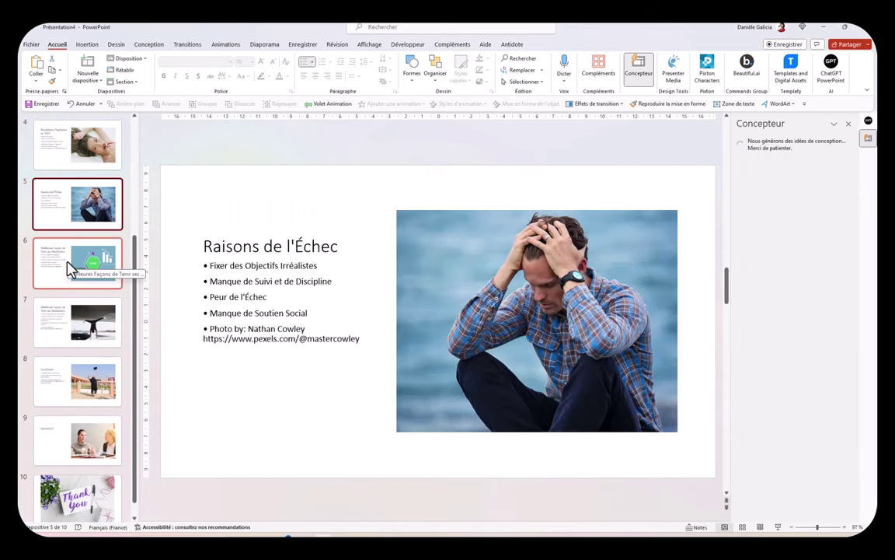
click(82, 330)
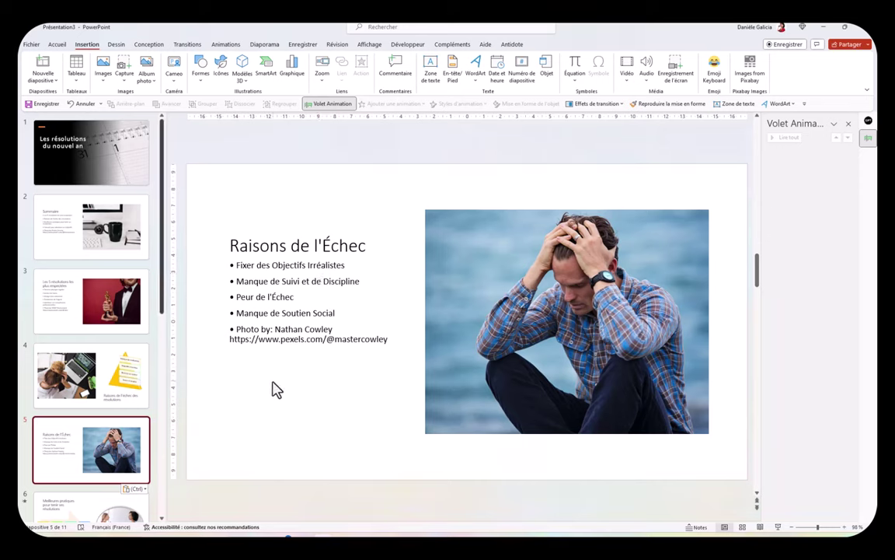
Go to slide 11, the full-slide photo of a man at a wooden table
scroll(52, 388, down, 3)
scroll(54, 378, down, 3)
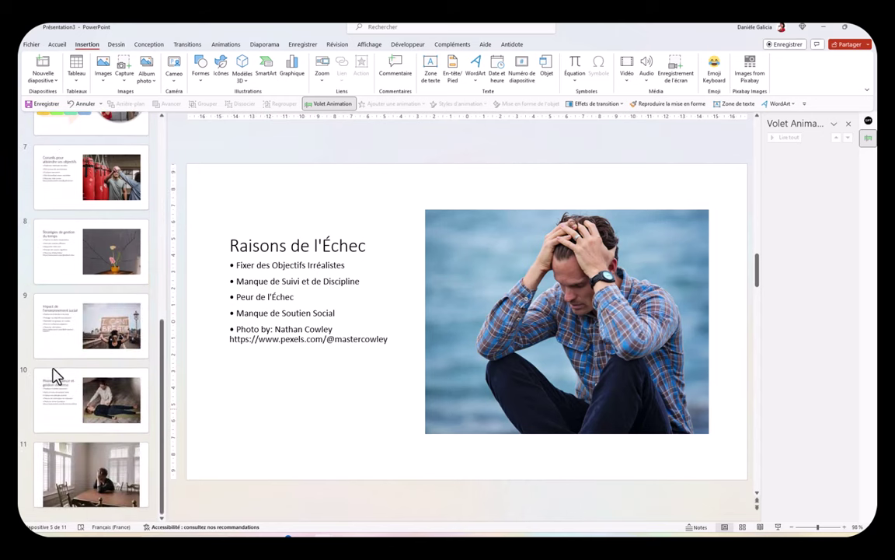
click(78, 401)
click(97, 495)
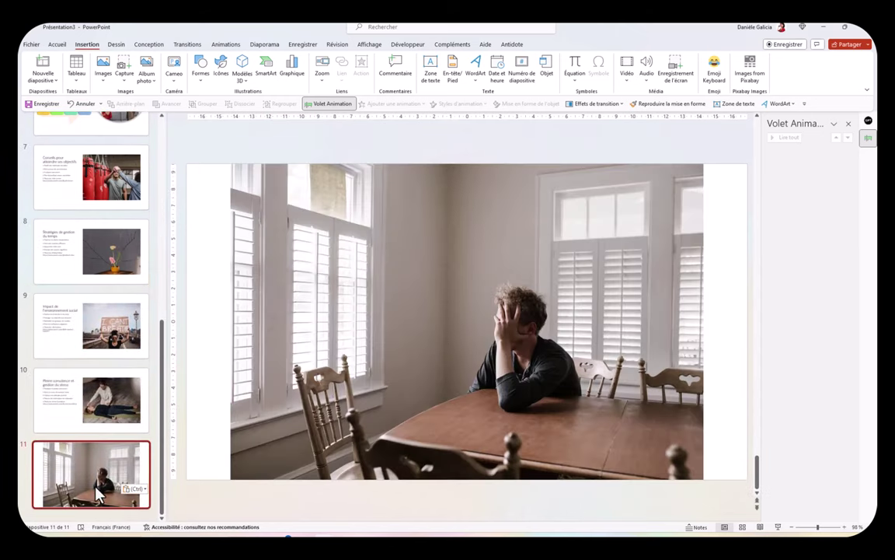